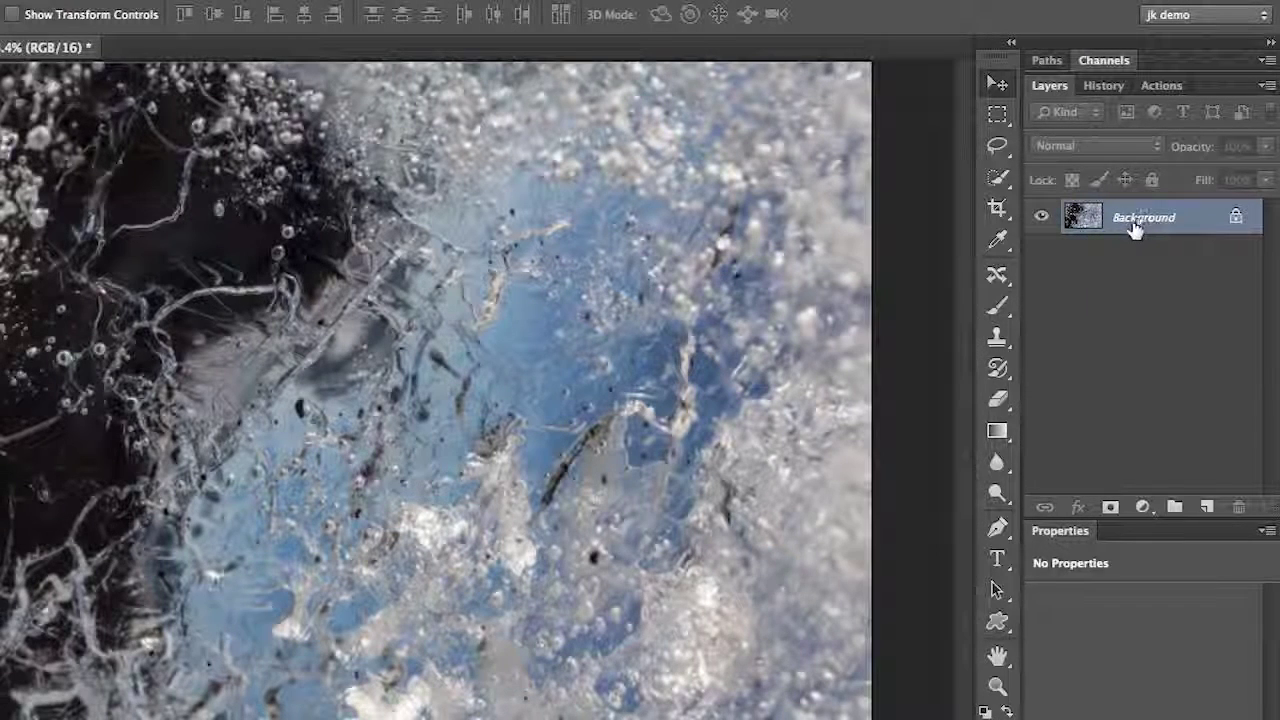
# Step: Convert the locked Background into a regular layer and add a vector mask that reveals all to it
pyautogui.keyDown('alt'); pyautogui.doubleClick(1137, 224); pyautogui.keyUp('alt')
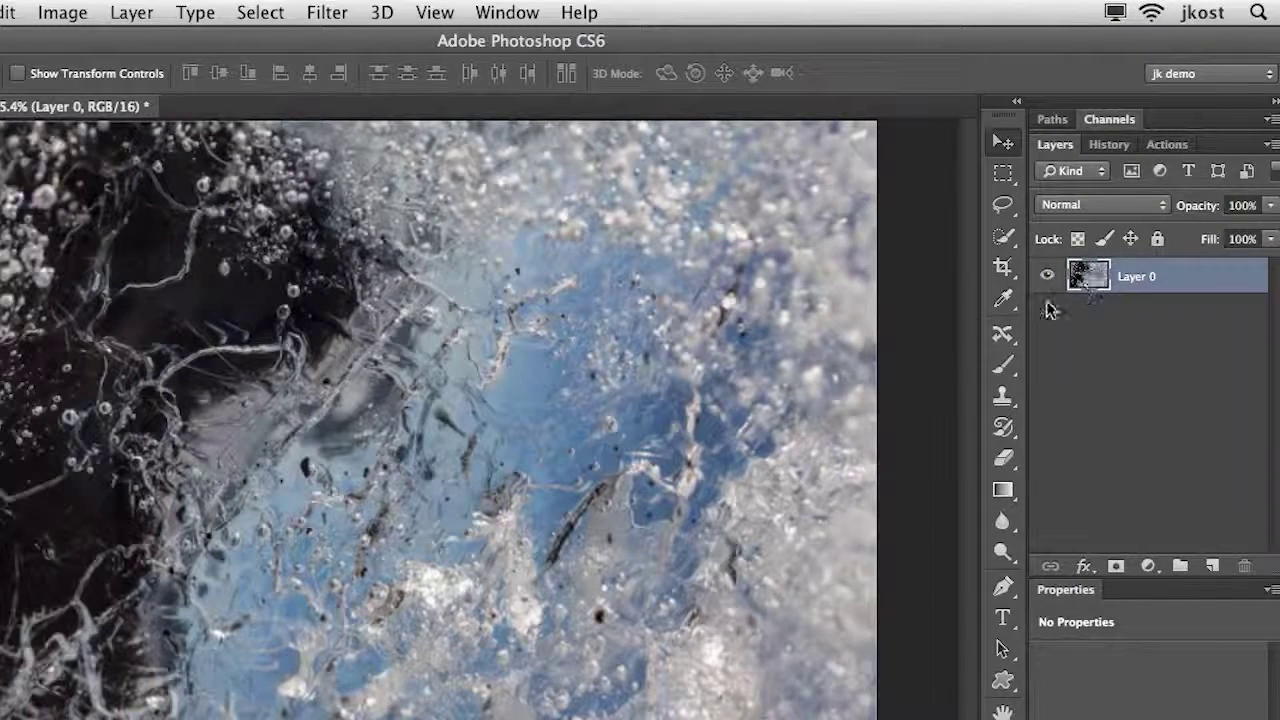
pyautogui.click(133, 14)
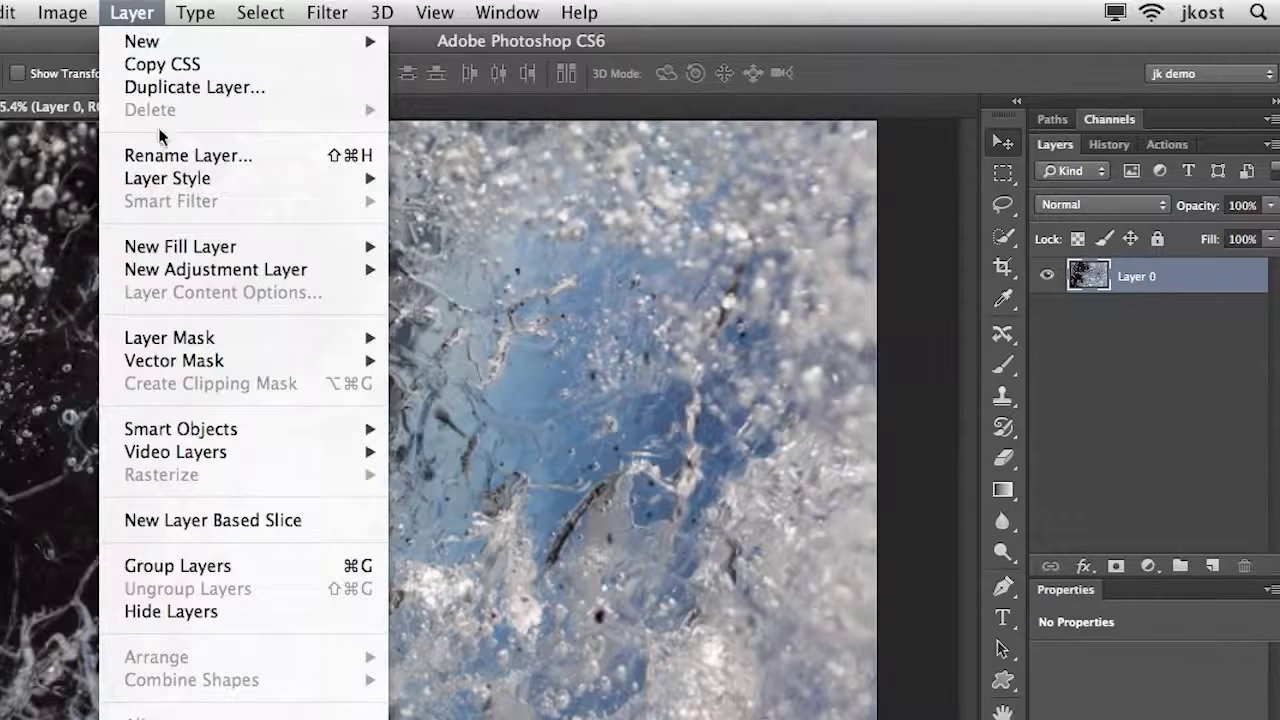
pyautogui.moveTo(226, 356)
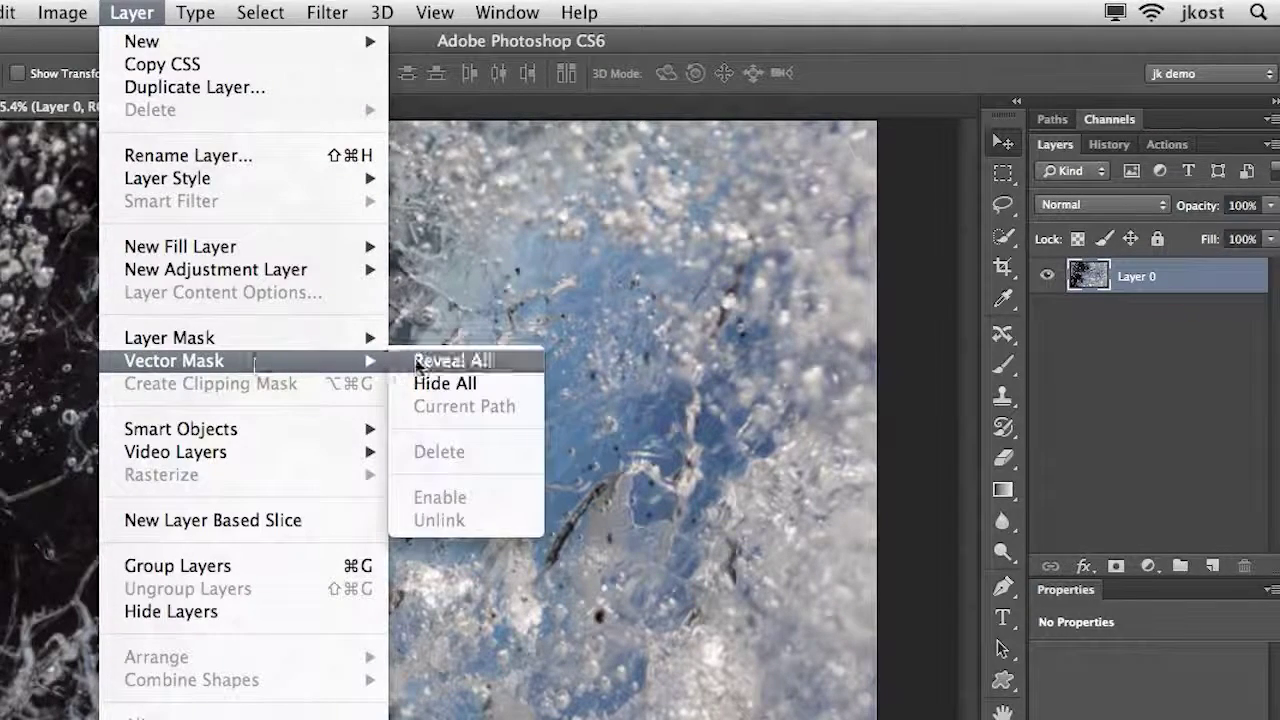
pyautogui.click(466, 365)
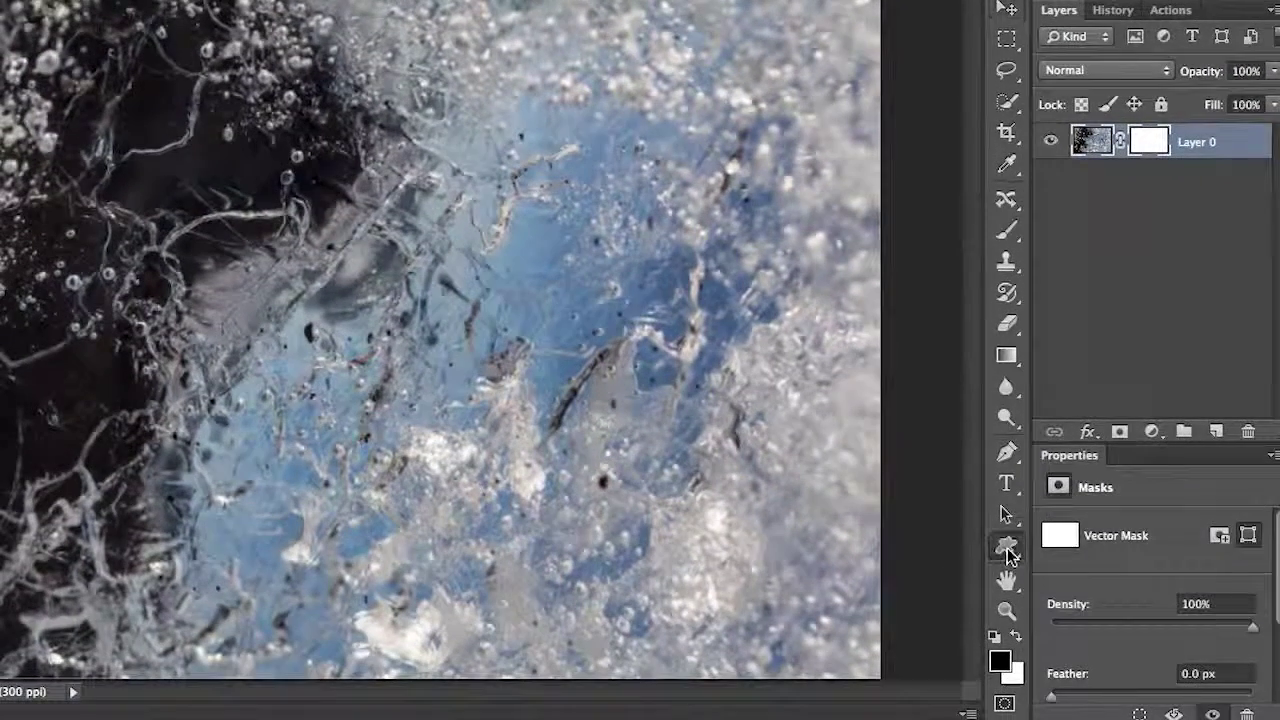
# Step: Activate the Custom Shape tool and check the shape presets and the shape libraries available for loading
pyautogui.click(1003, 681)
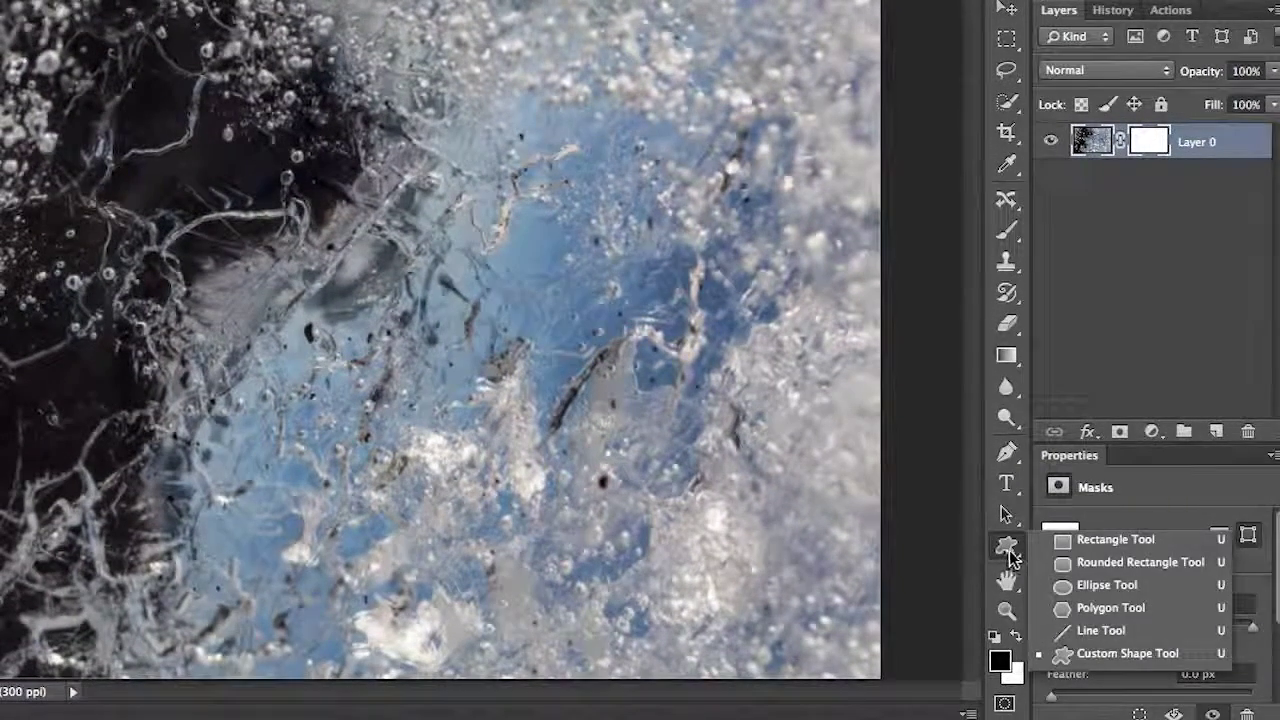
pyautogui.click(1108, 656)
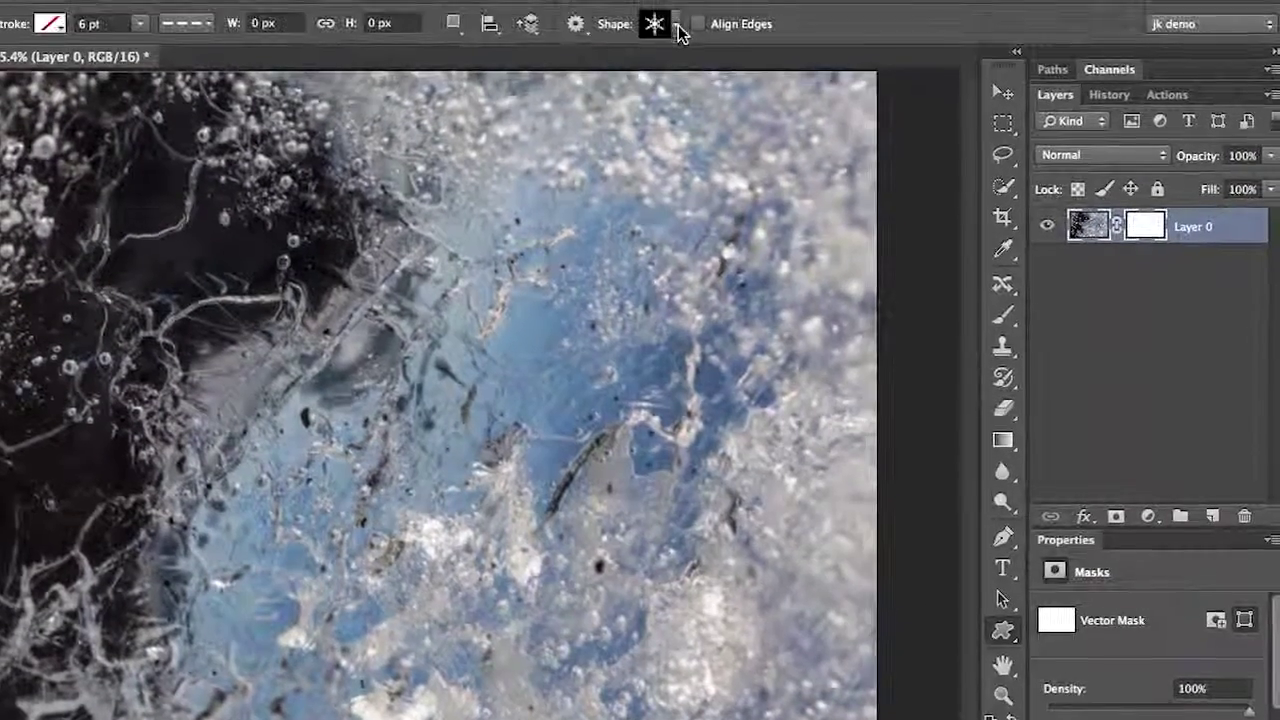
pyautogui.click(678, 24)
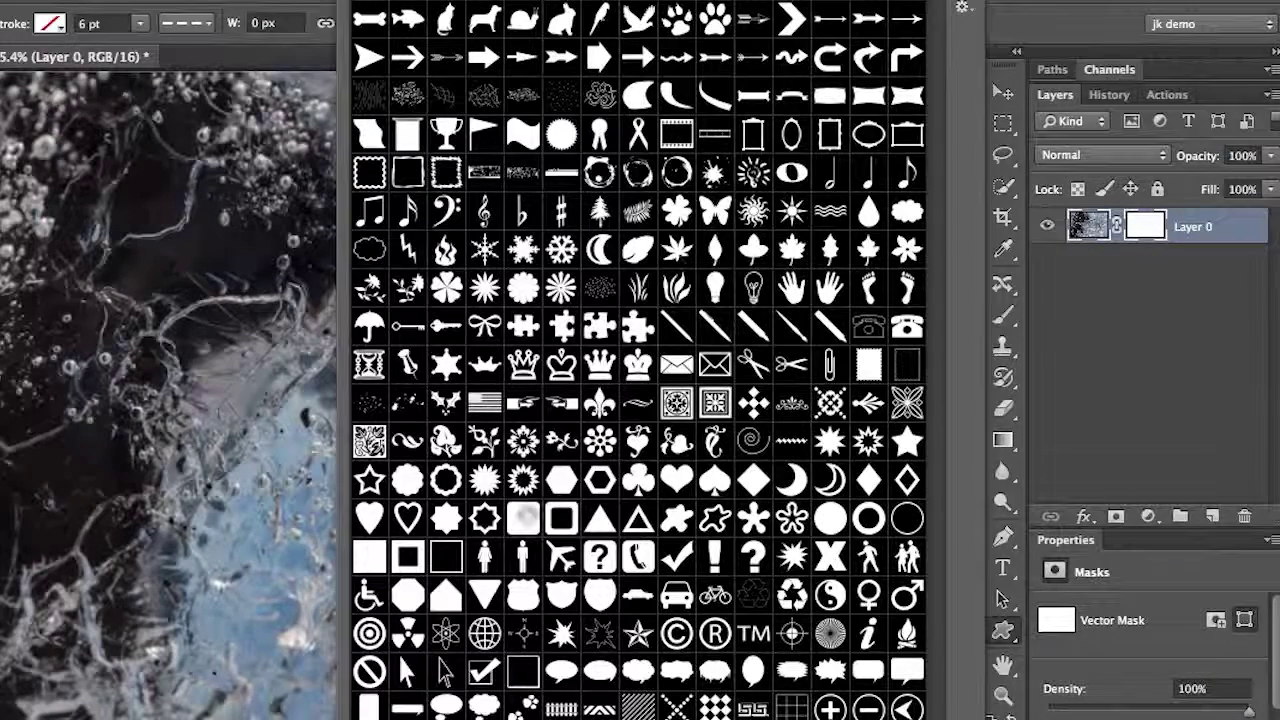
pyautogui.click(963, 11)
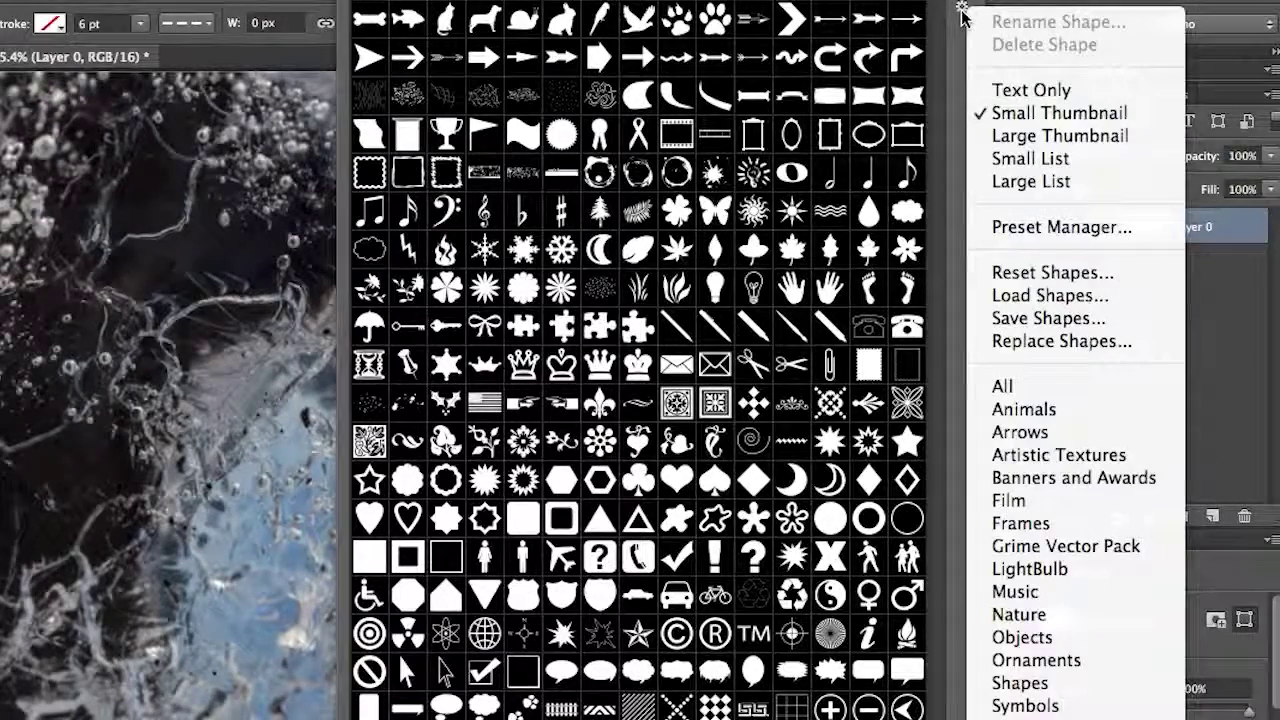
pyautogui.click(1057, 390)
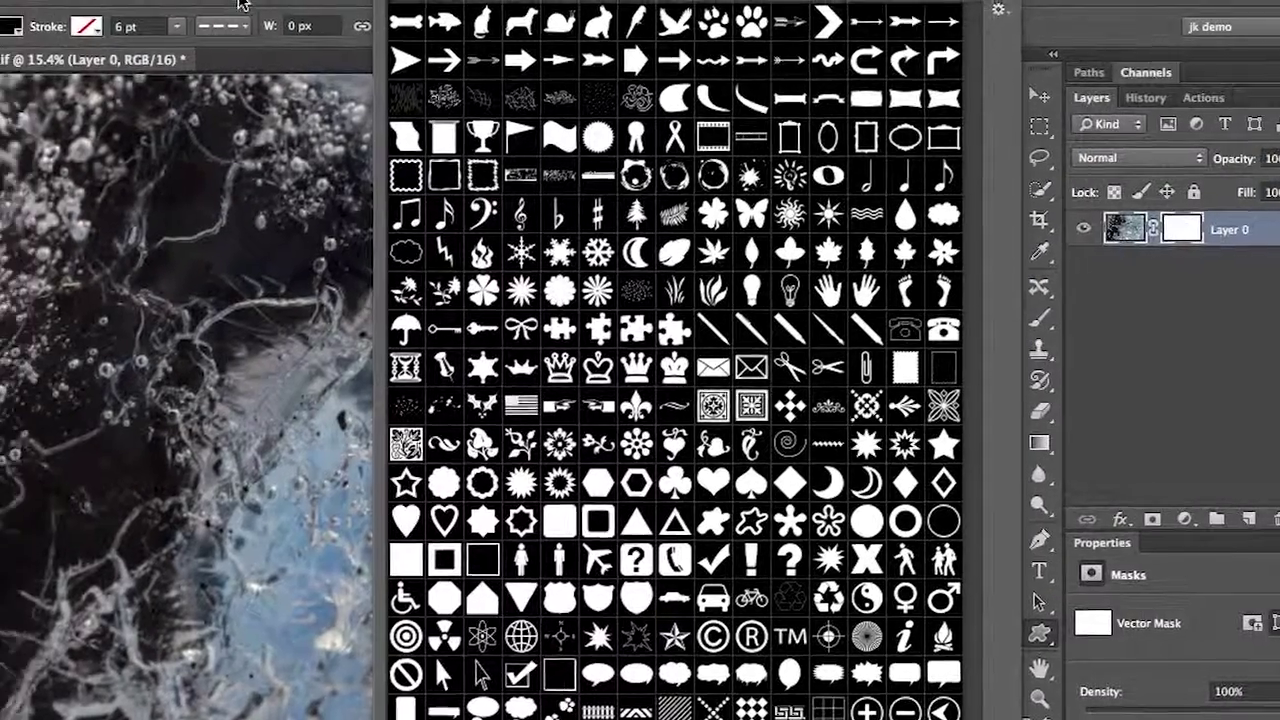
pyautogui.click(200, 3)
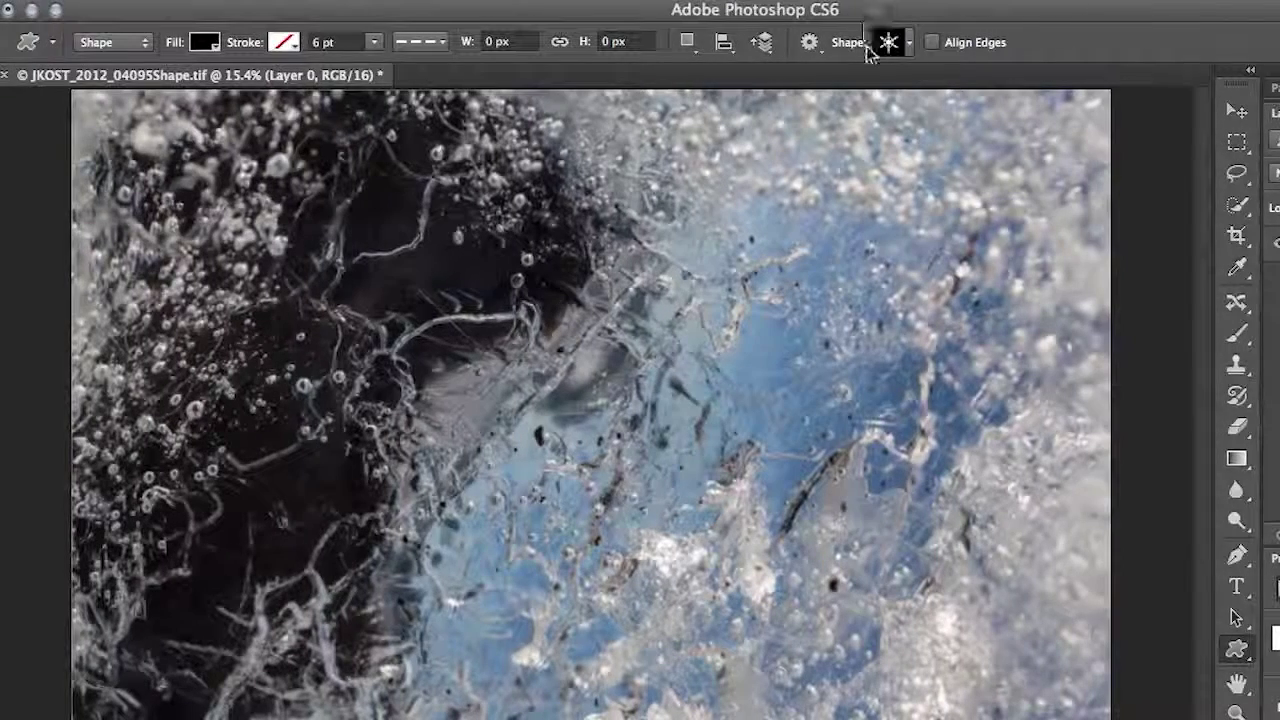
# Step: Set the Custom Shape tool to Path mode and draw a large snowflake in the vector mask over the image's left half
pyautogui.click(118, 44)
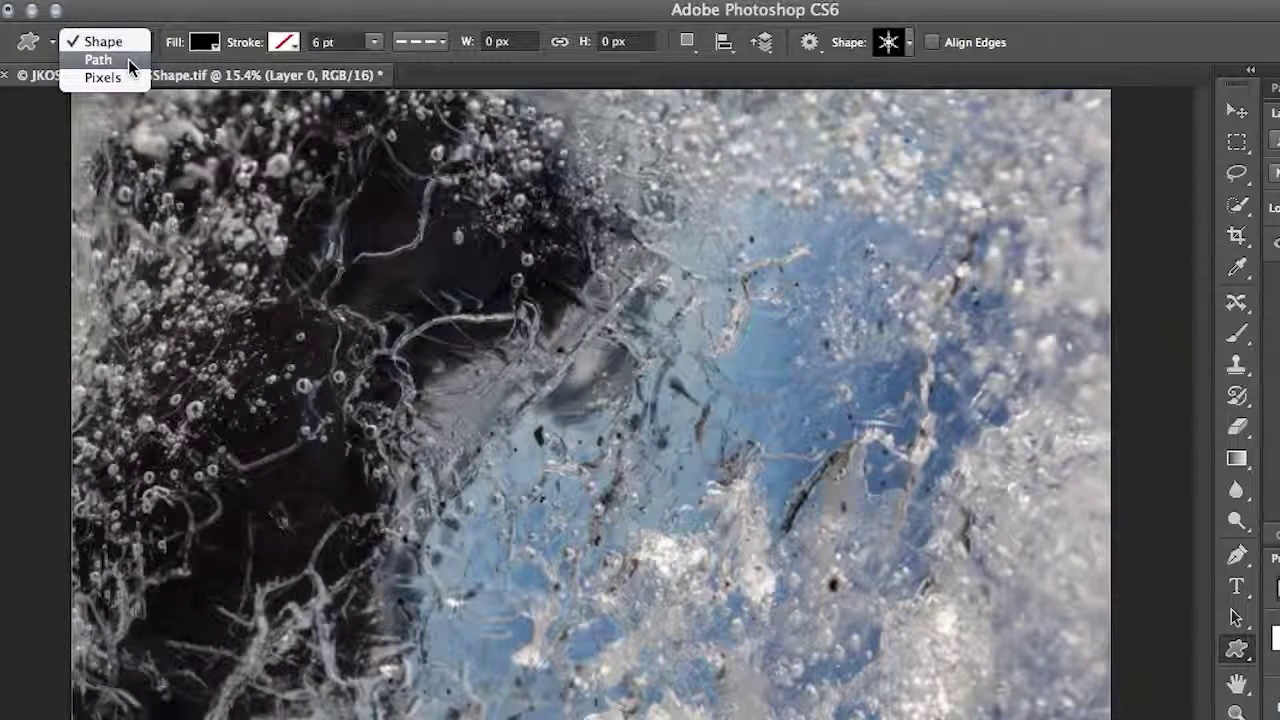
pyautogui.click(128, 60)
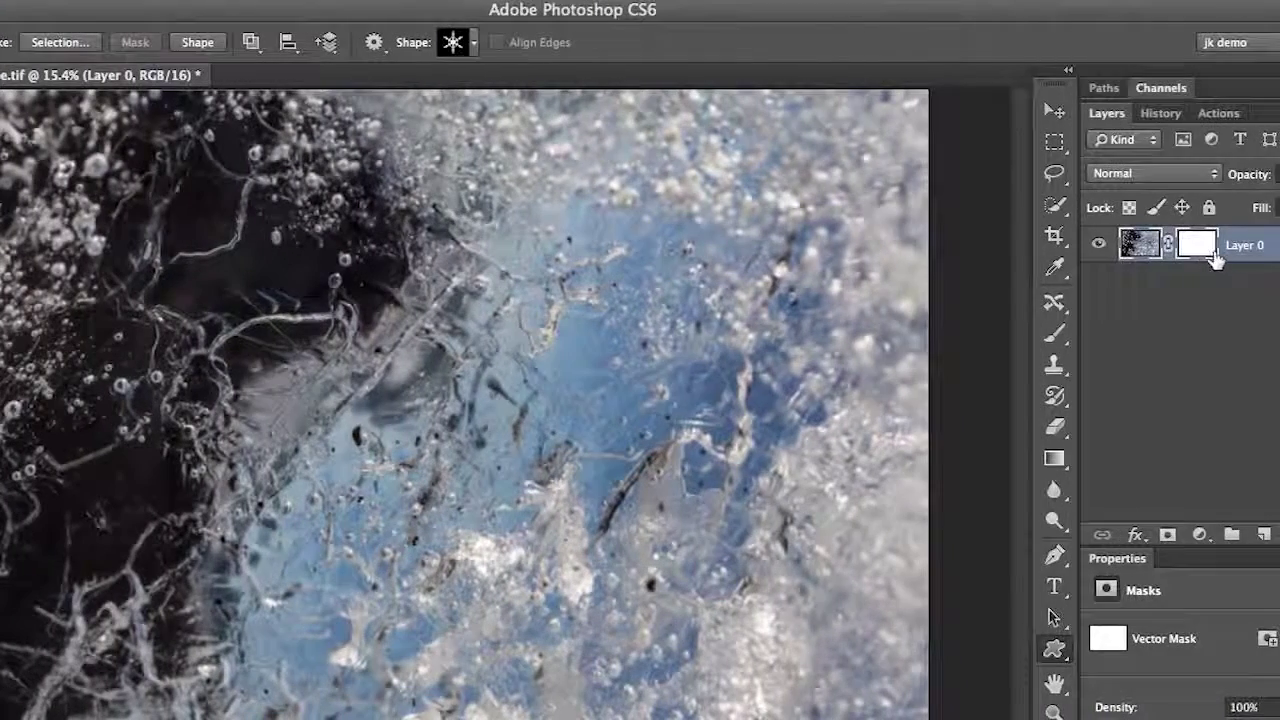
pyautogui.moveTo(8, 165); pyautogui.dragTo(495, 700)
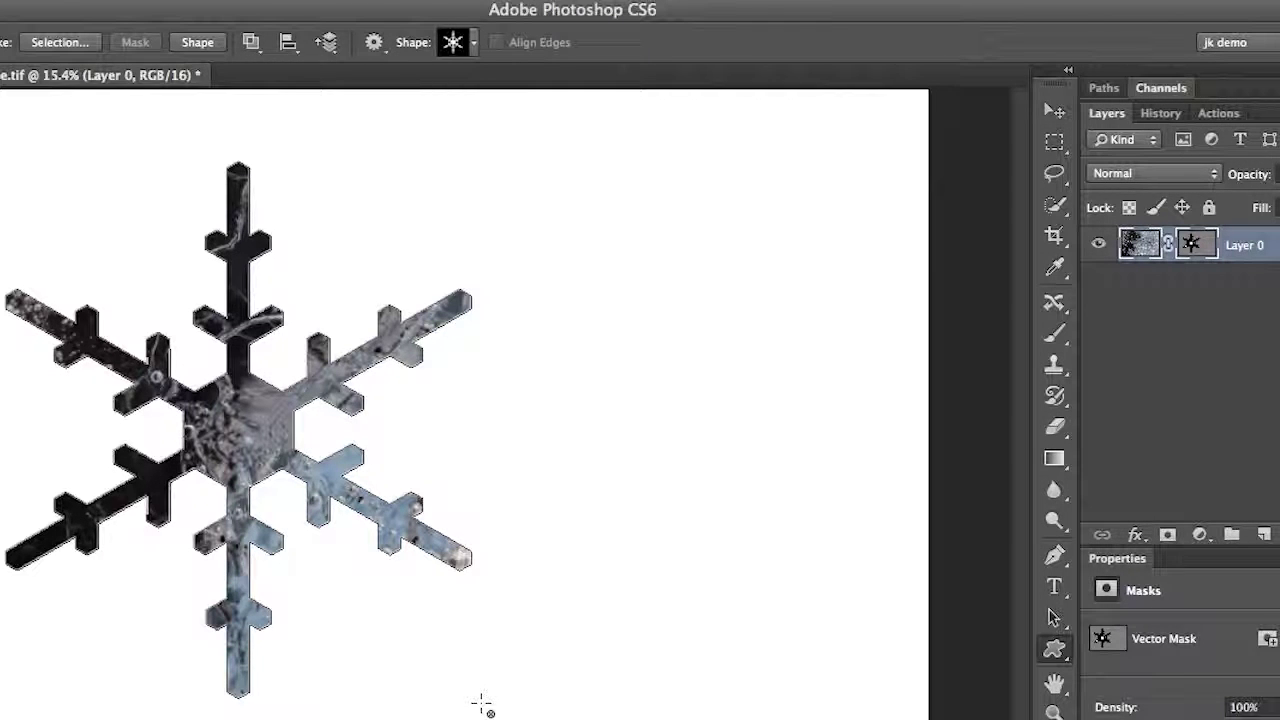
# Step: Add a drop shadow to Layer 0 with an angle of 128°, a distance of 64 px and a size of 43 px
pyautogui.click(1136, 534)
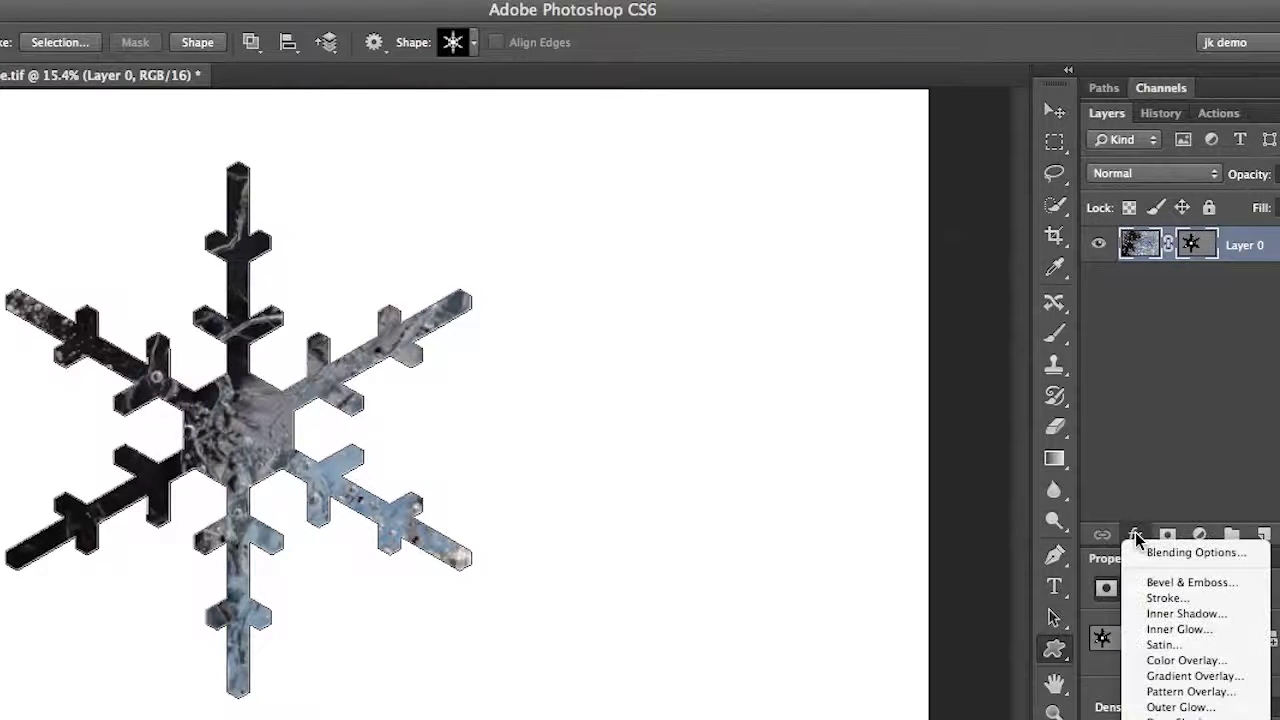
pyautogui.click(1168, 706)
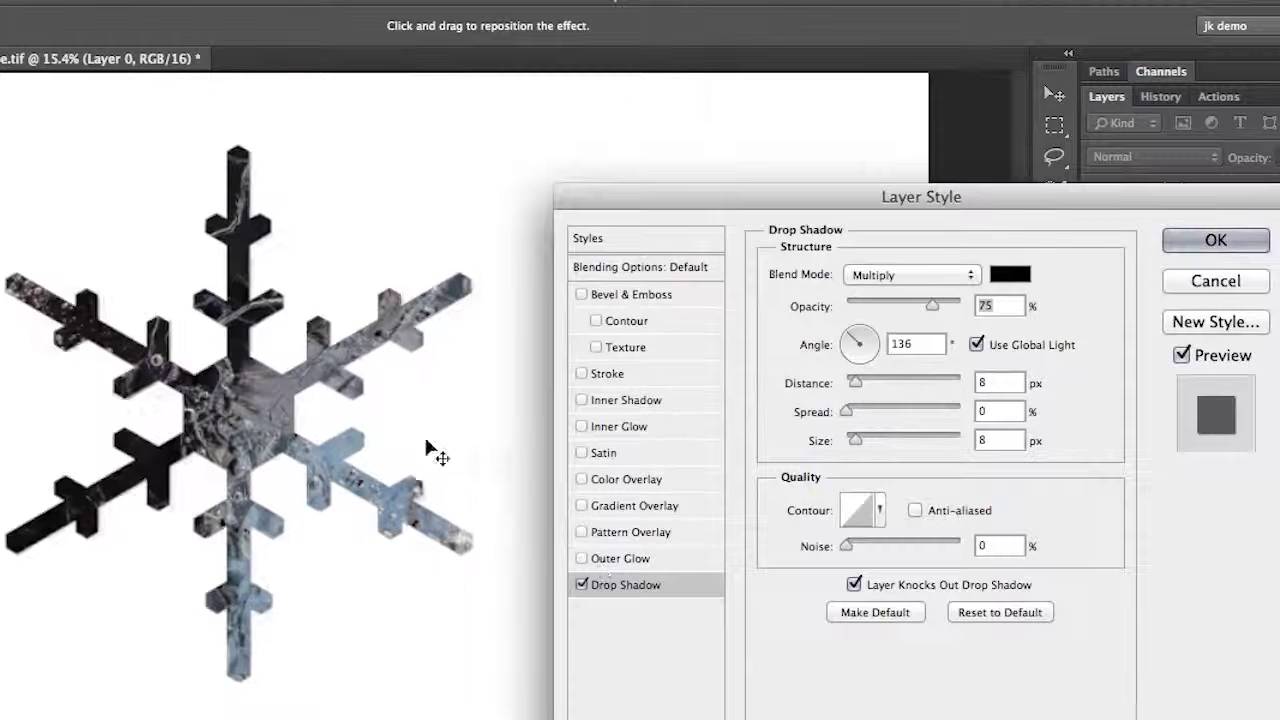
pyautogui.moveTo(400, 426); pyautogui.dragTo(404, 424)
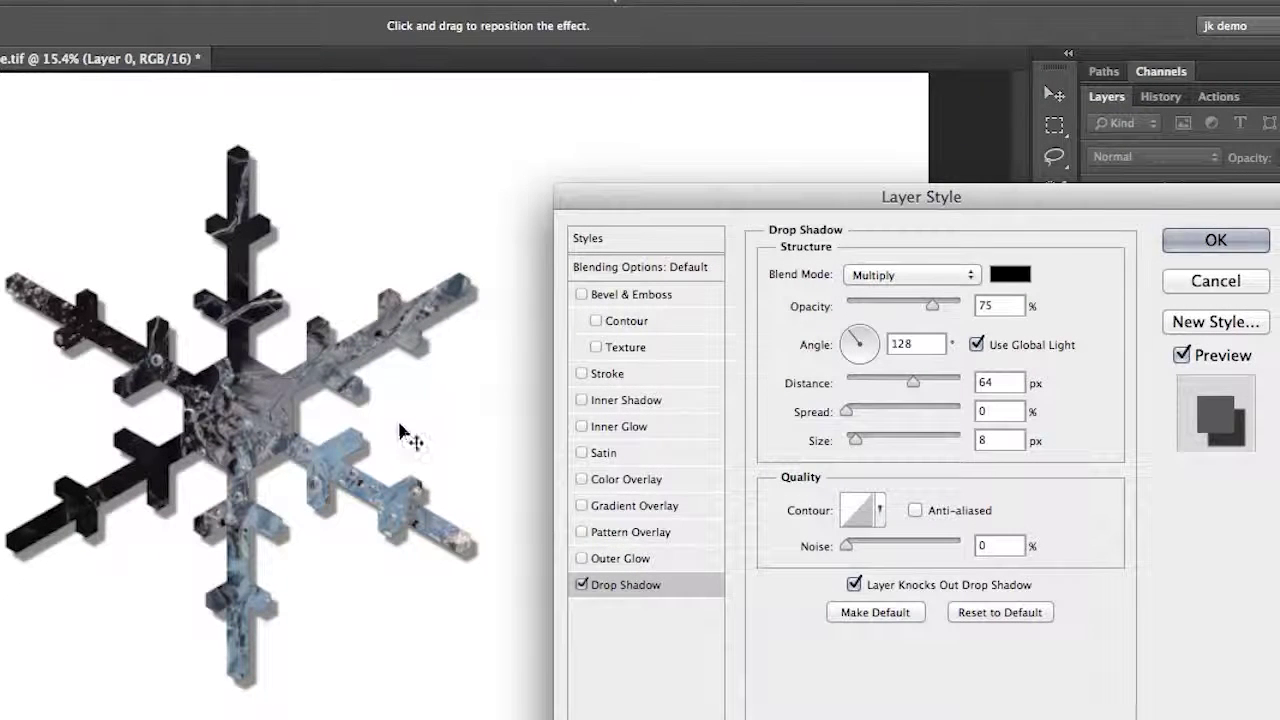
pyautogui.moveTo(858, 445); pyautogui.dragTo(872, 448)
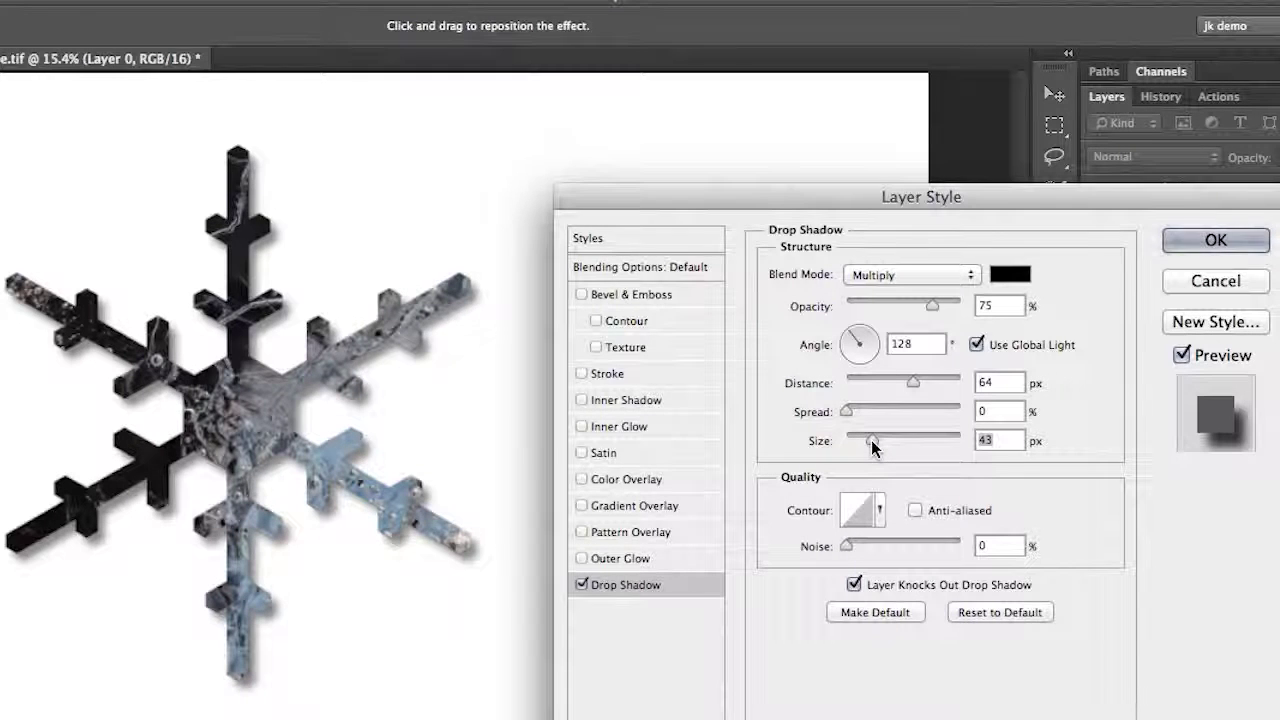
pyautogui.click(1215, 241)
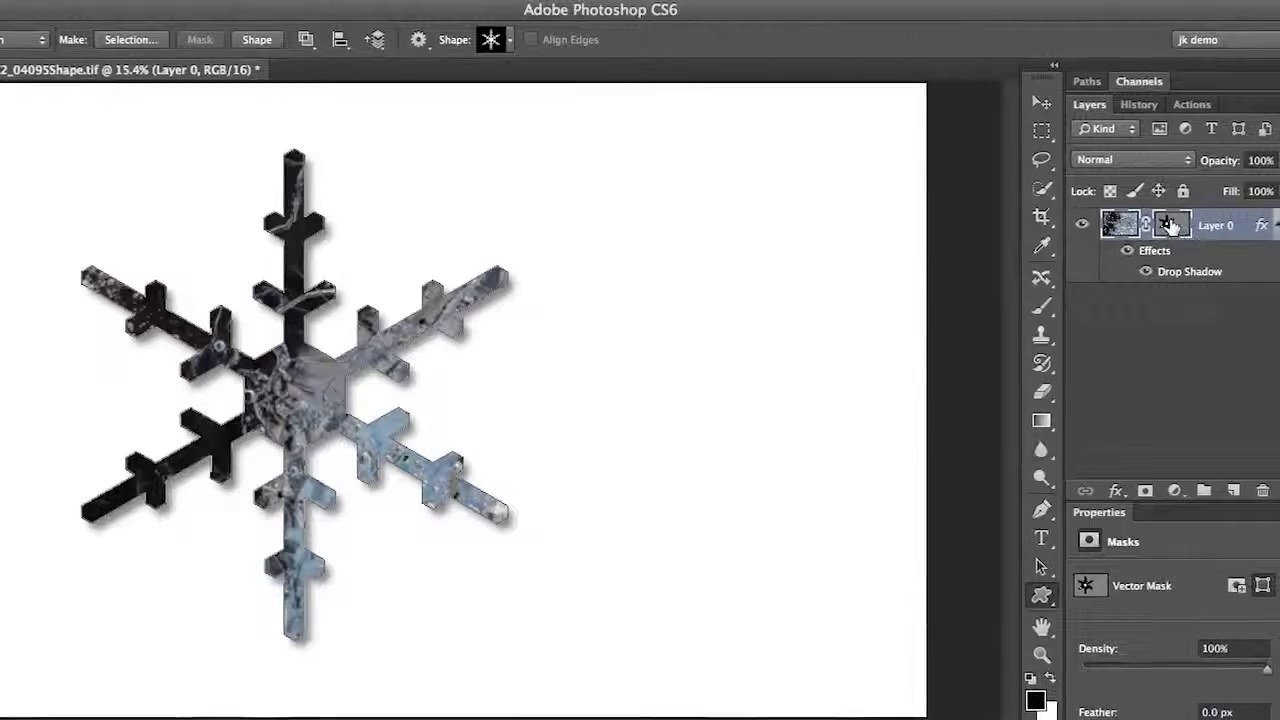
# Step: Delete Layer 0's vector mask and draw a black snowflake shape layer about 2493 by 2863 px over the image's left half
pyautogui.moveTo(1172, 226); pyautogui.dragTo(1261, 490)
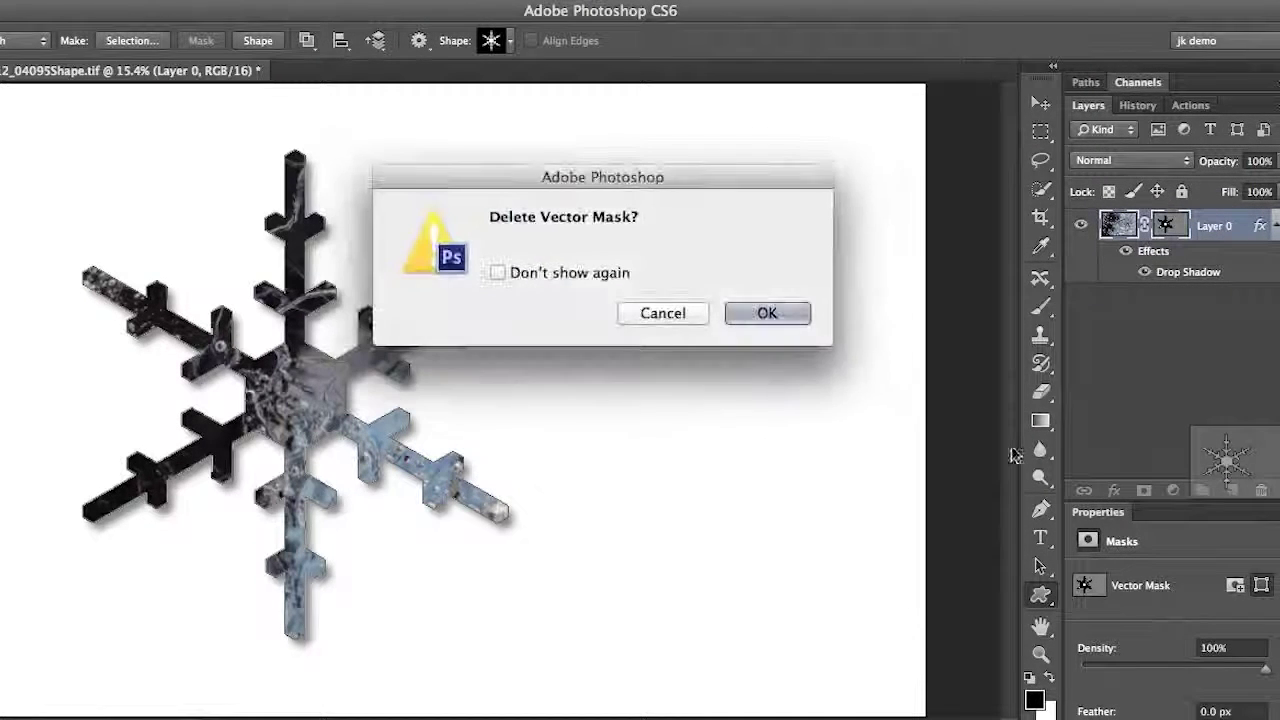
pyautogui.click(766, 315)
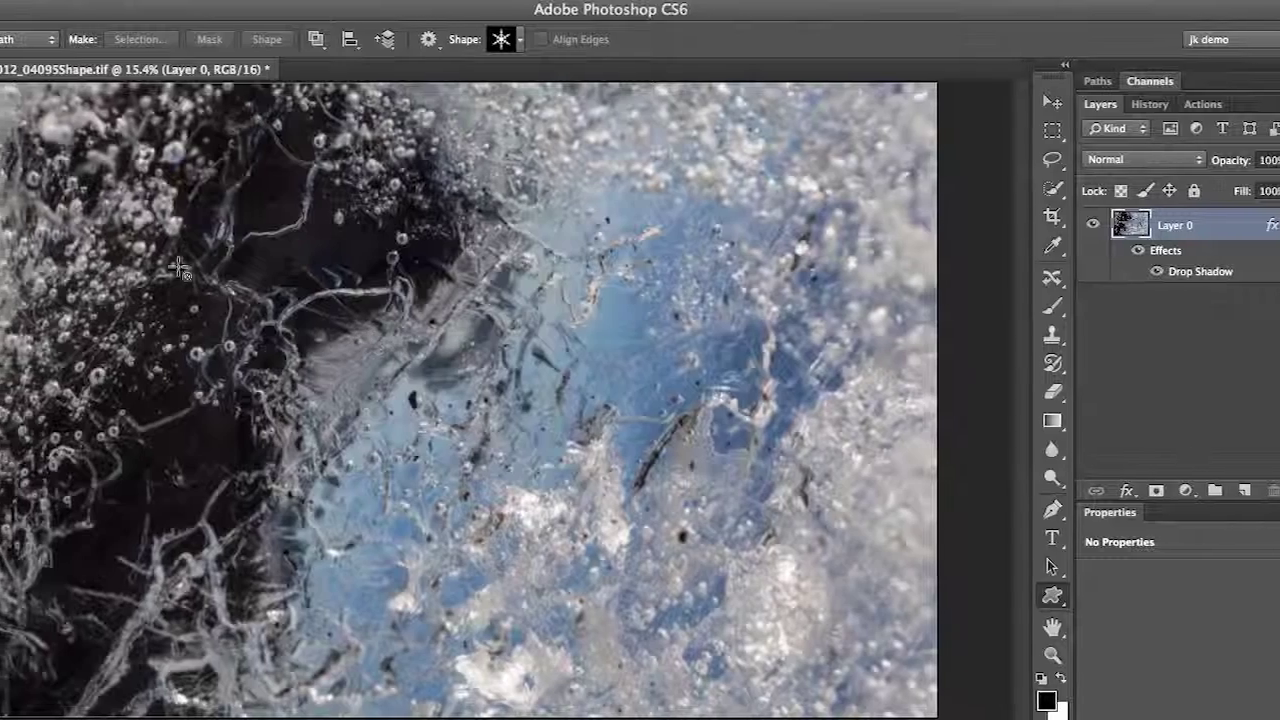
pyautogui.click(12, 38)
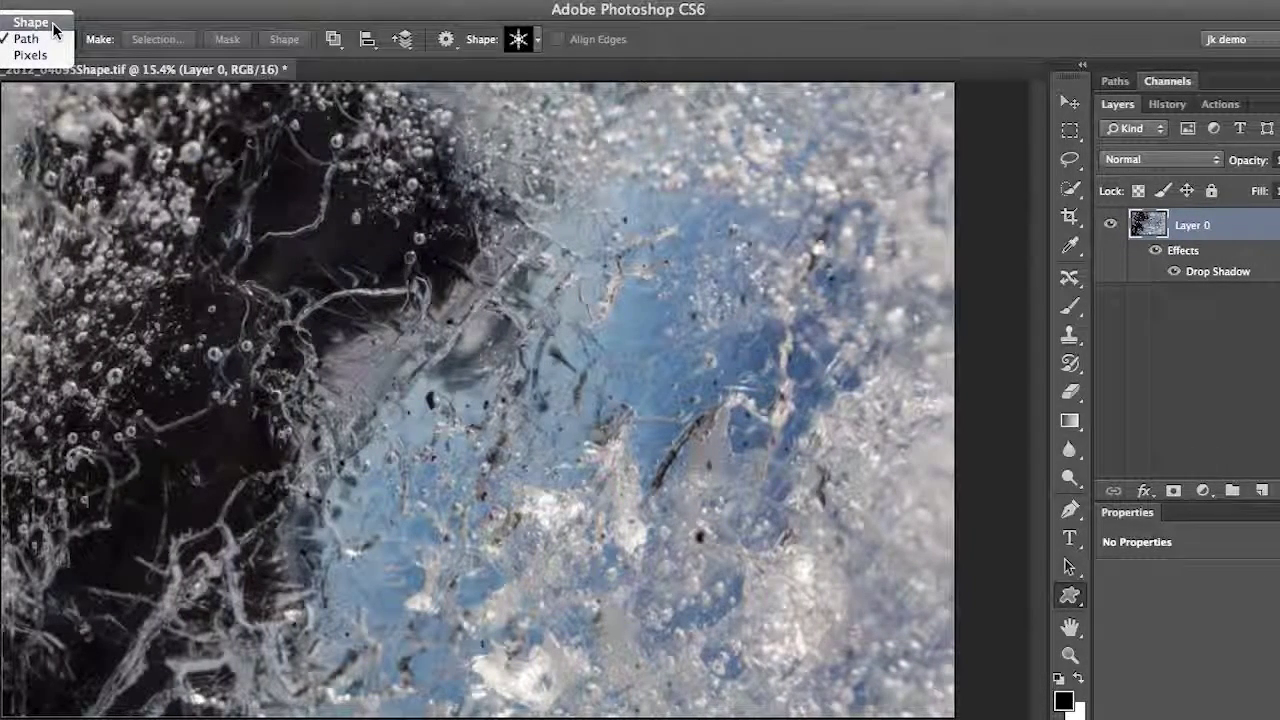
pyautogui.click(53, 24)
pyautogui.moveTo(112, 134)
pyautogui.mouseDown()
pyautogui.moveTo(250, 210)
pyautogui.moveTo(546, 578)
pyautogui.moveTo(535, 624)
pyautogui.mouseUp()
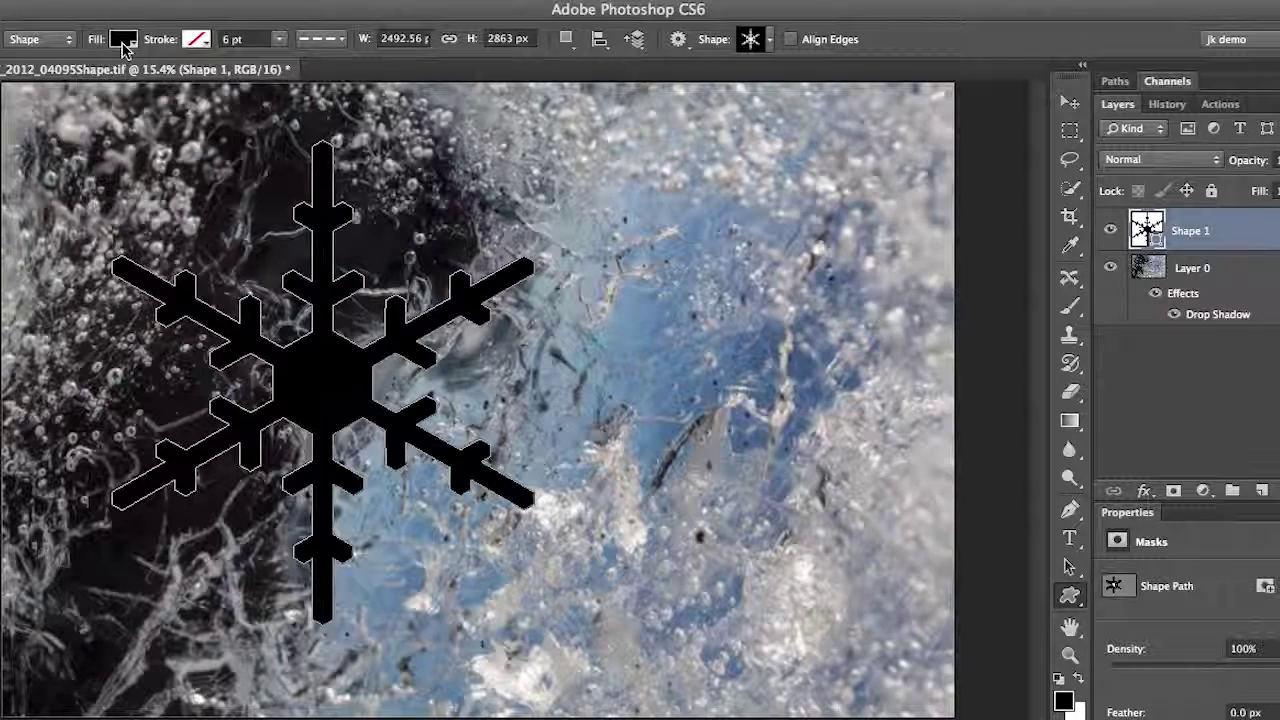
# Step: Try a blue and a green stroke on the snowflake shape and set its stroke back to none
pyautogui.click(197, 45)
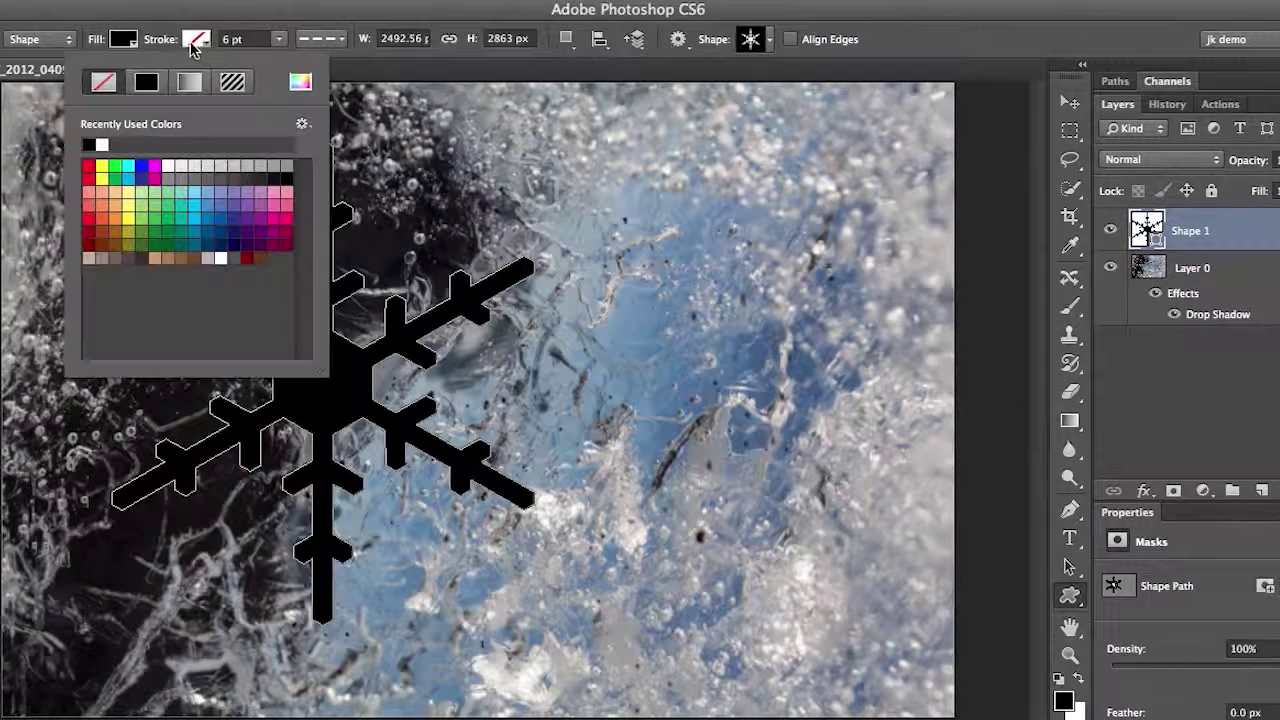
pyautogui.click(203, 219)
pyautogui.click(152, 220)
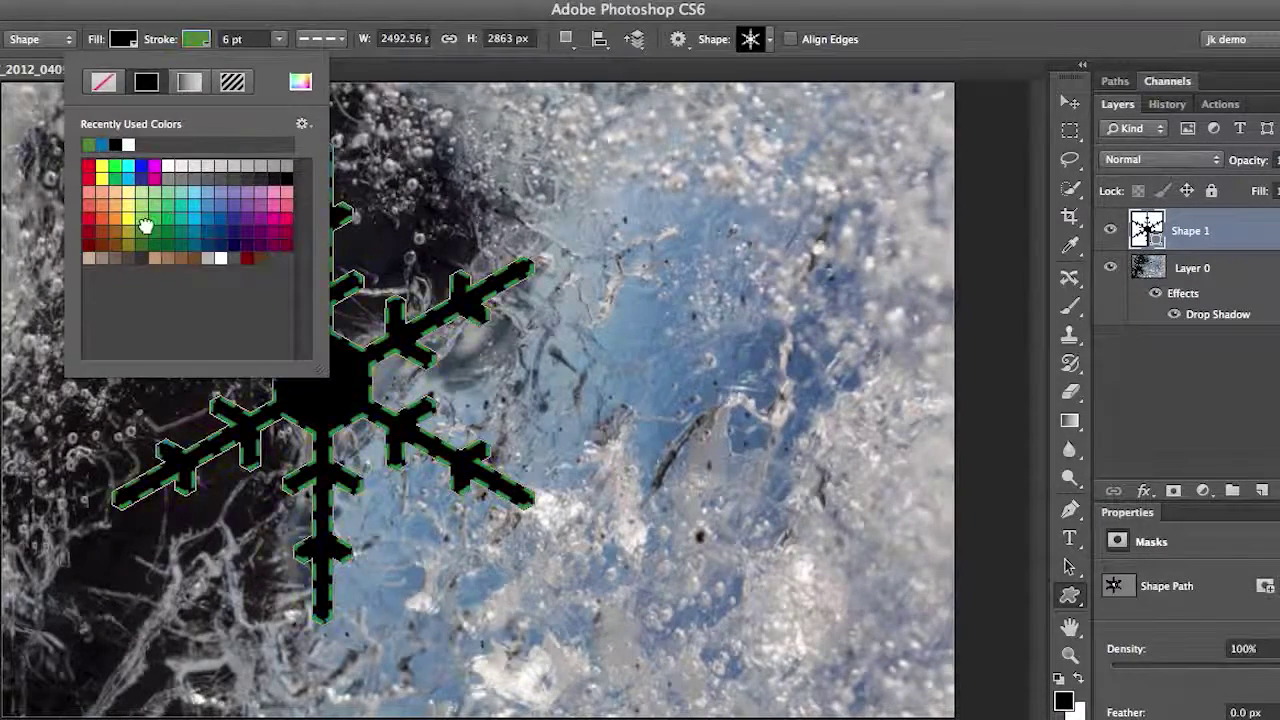
pyautogui.click(104, 83)
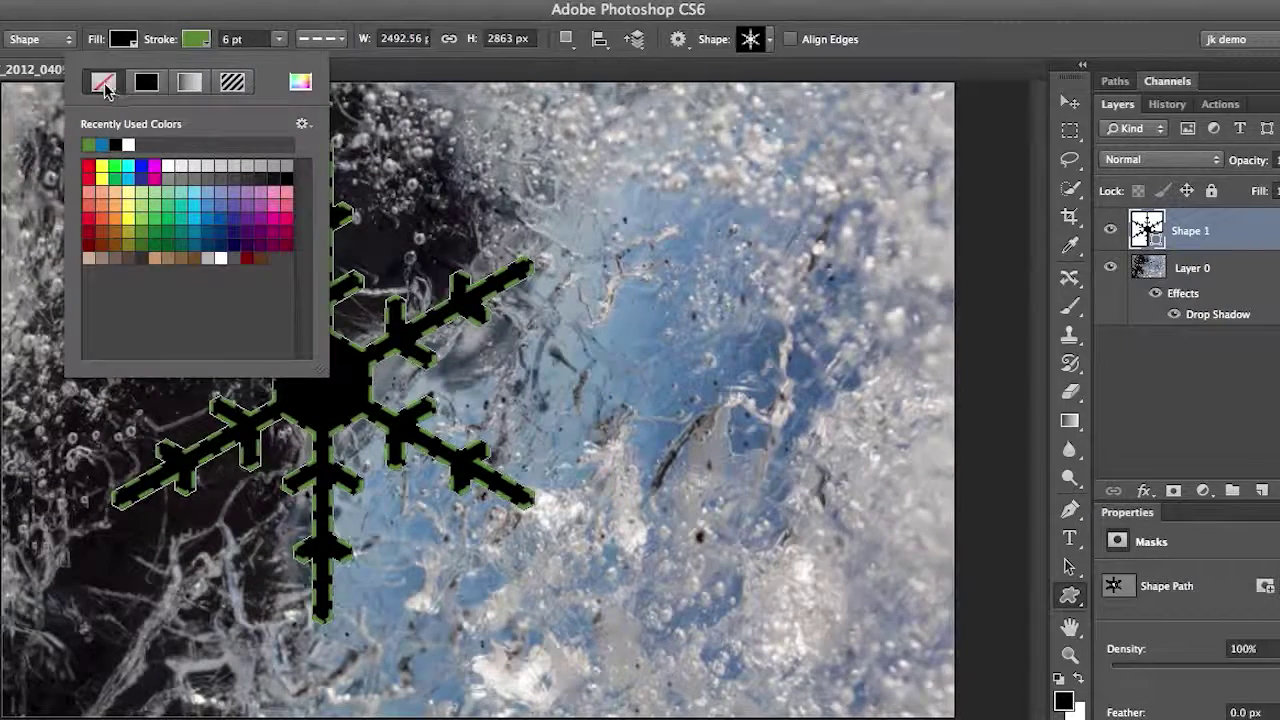
pyautogui.click(150, 33)
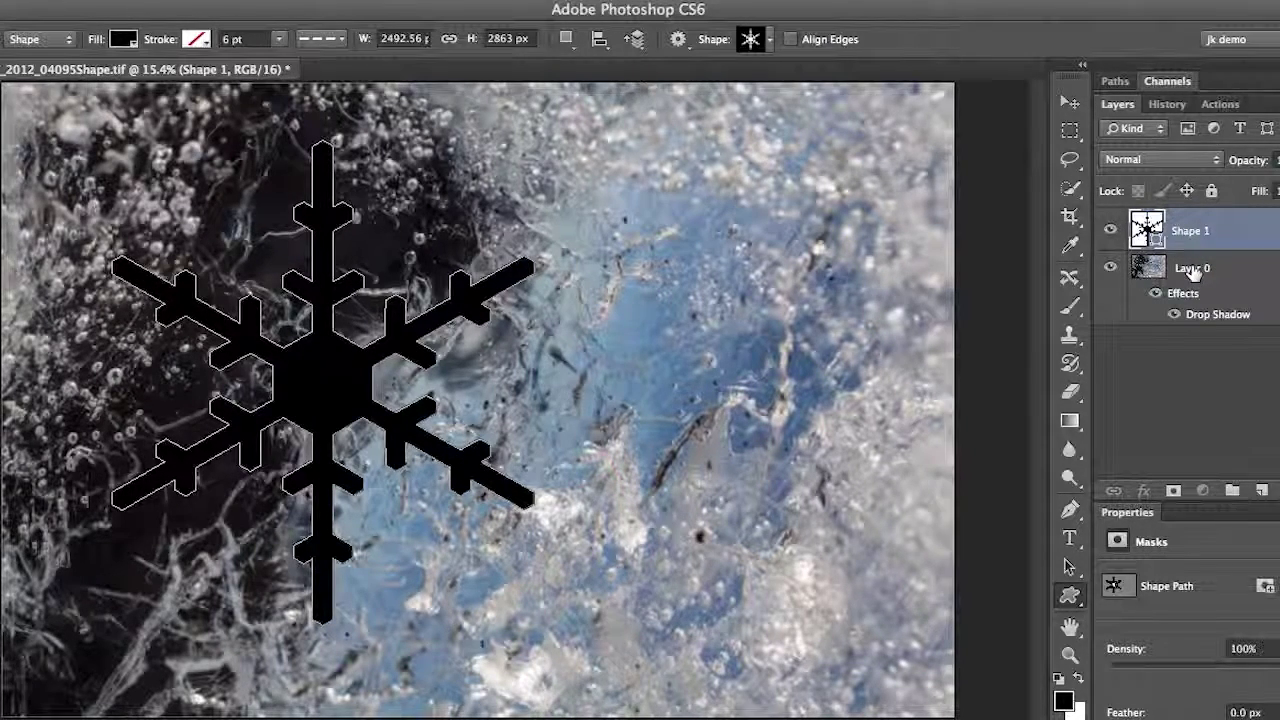
# Step: Clip Layer 0 to the Shape 1 layer placed beneath it and move its drop shadow onto Shape 1
pyautogui.moveTo(1193, 274); pyautogui.dragTo(1187, 224)
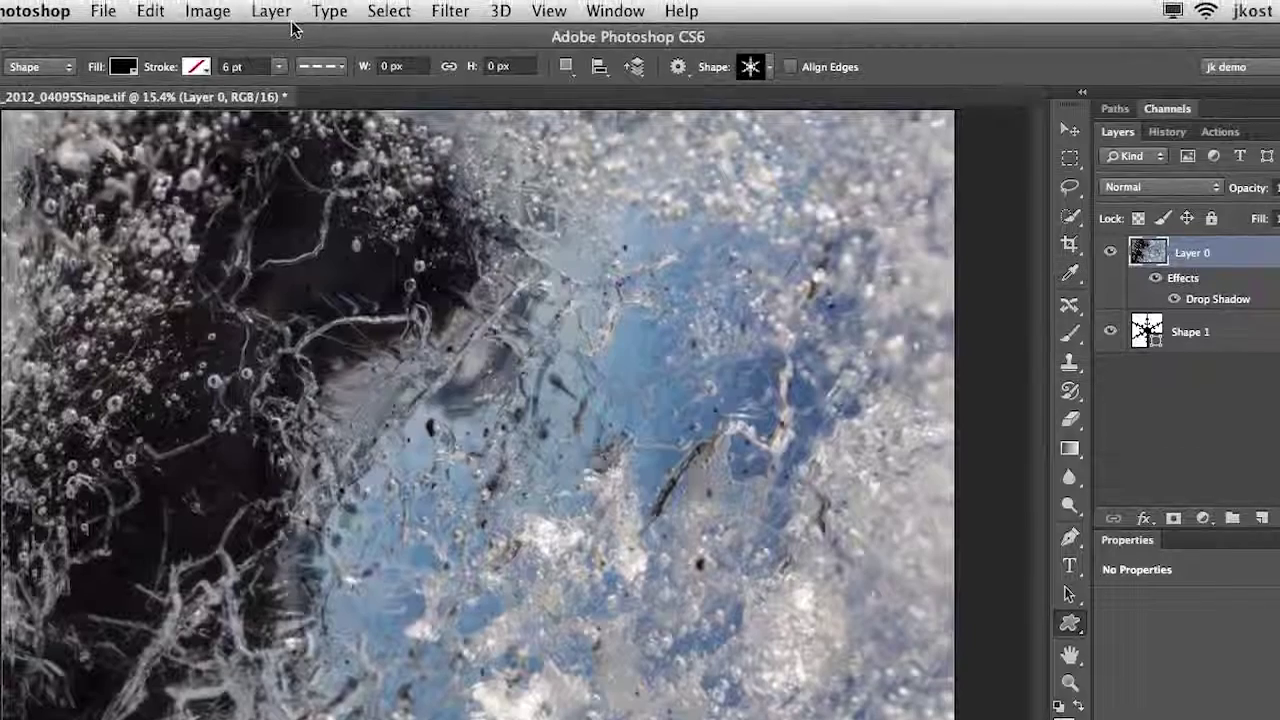
pyautogui.click(279, 12)
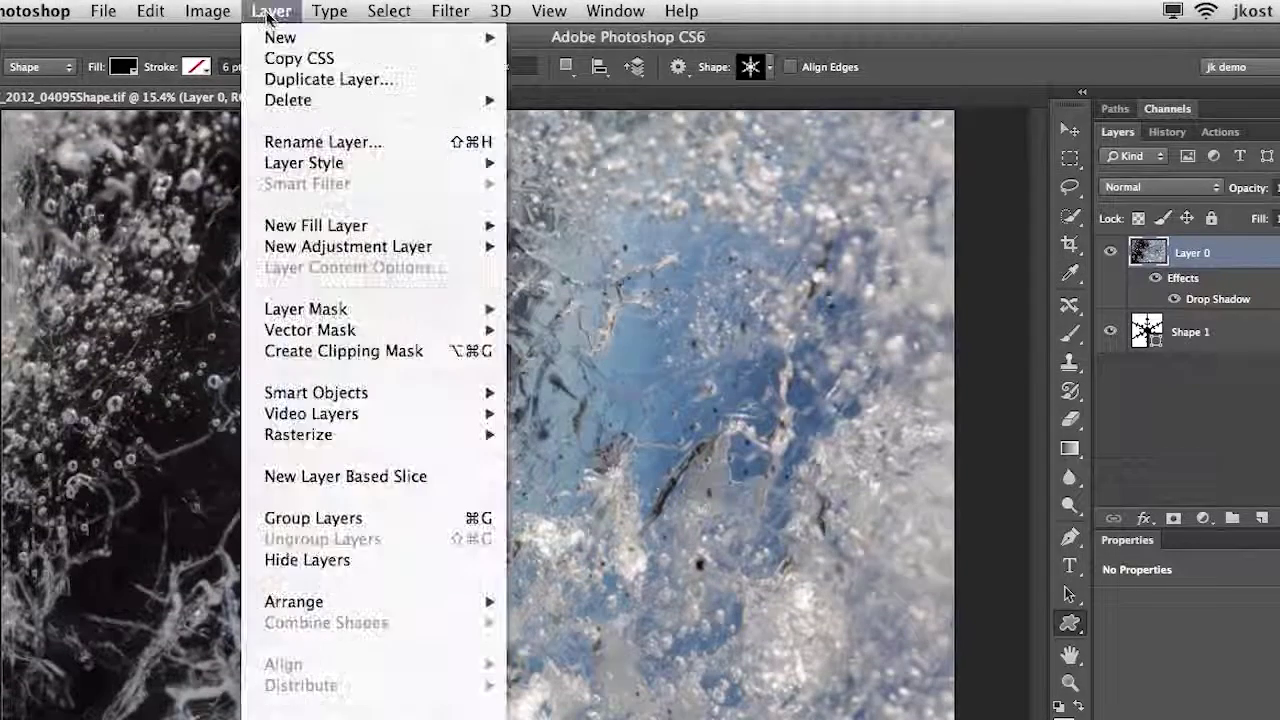
pyautogui.click(333, 352)
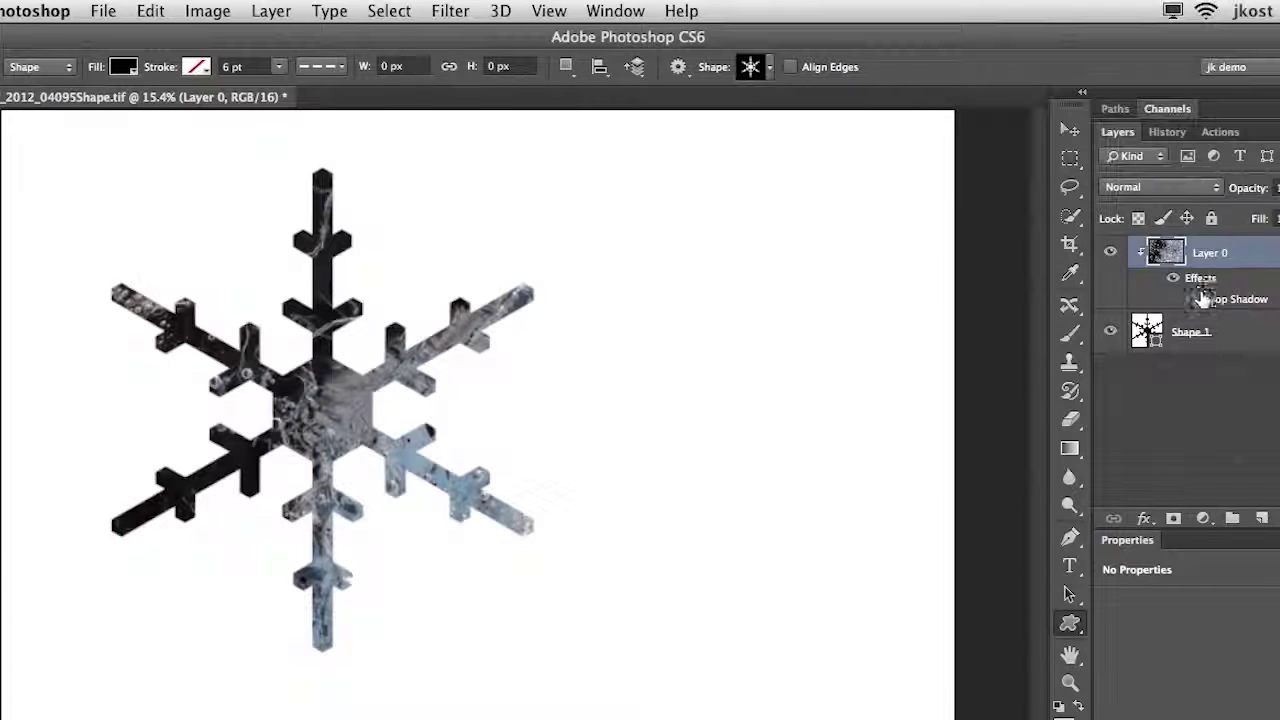
pyautogui.moveTo(1203, 298); pyautogui.dragTo(1206, 342)
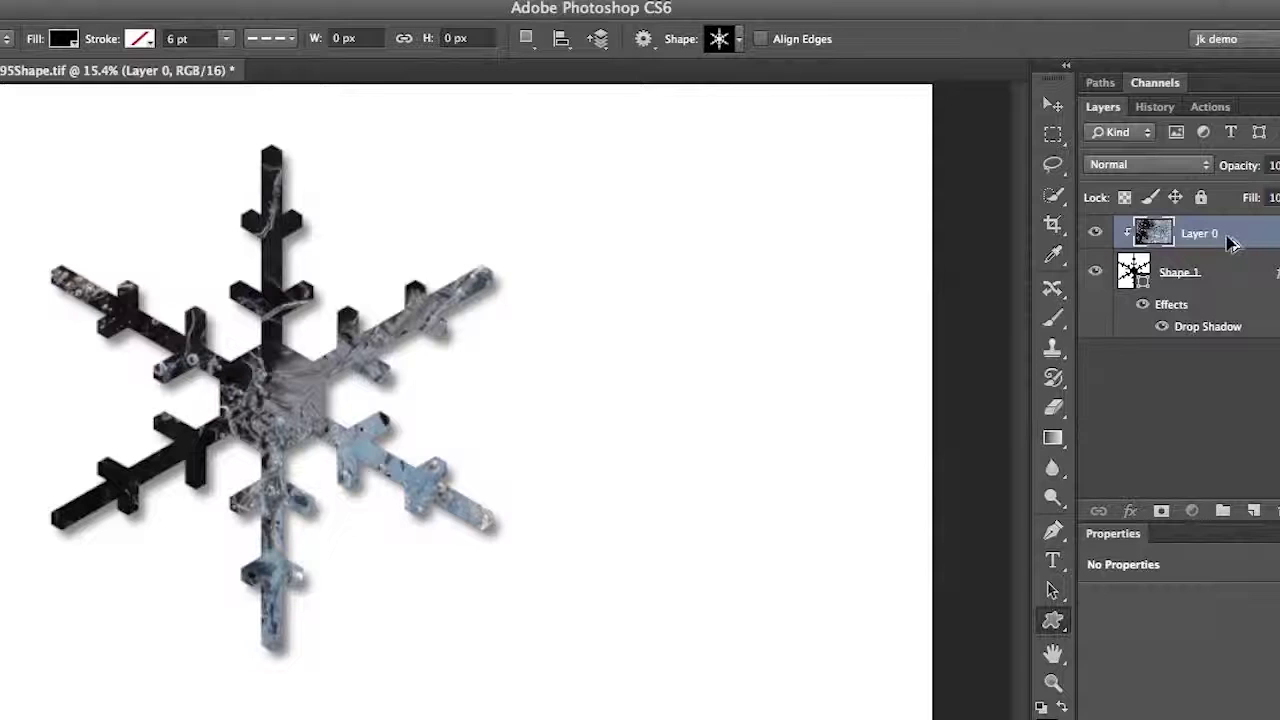
# Step: Duplicate Layer 0 beneath the Shape 1 layer and set the copy's opacity to 50%
pyautogui.moveTo(1237, 238); pyautogui.dragTo(1212, 352)
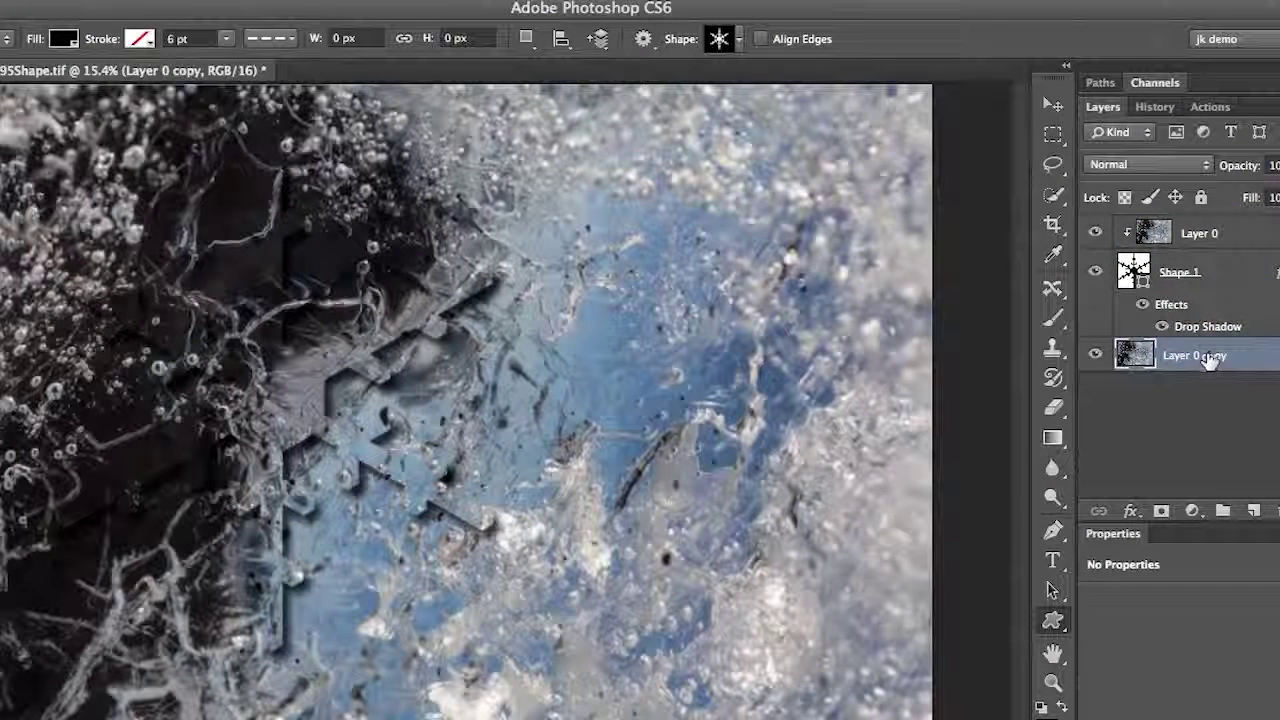
pyautogui.press('v')
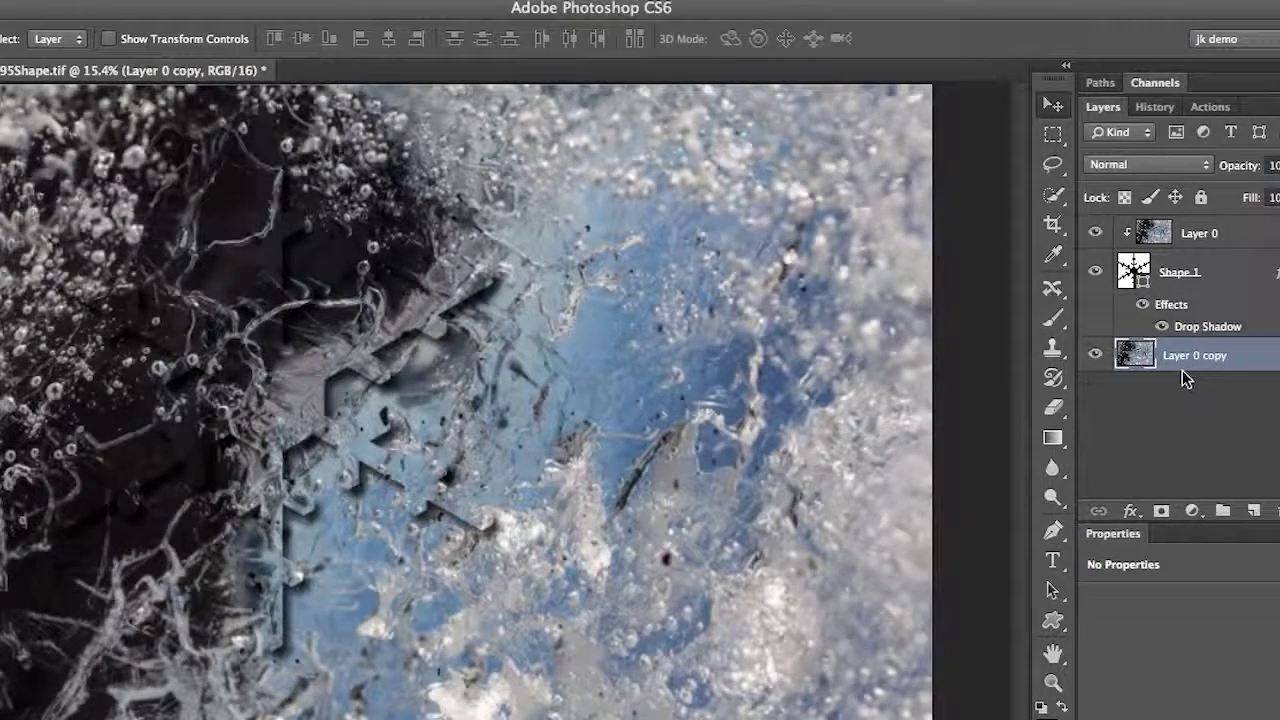
pyautogui.press('5')
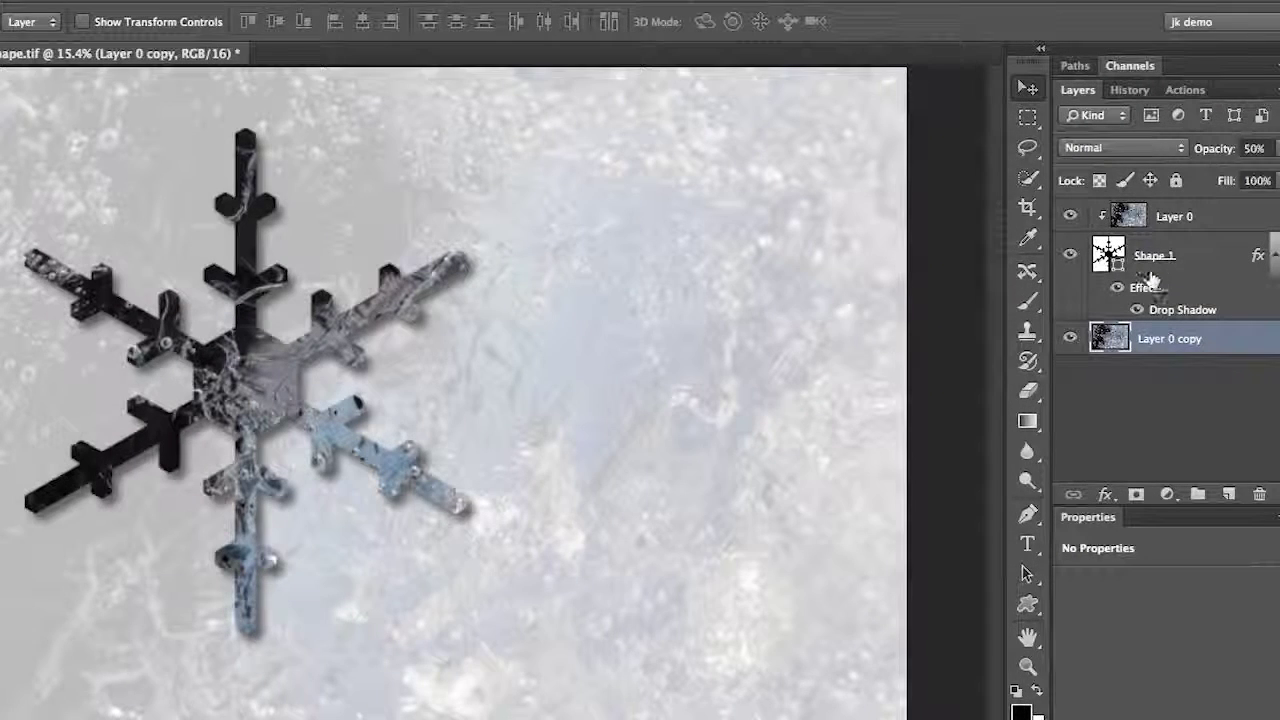
# Step: Delete the Shape 1 layer and the original Layer 0, keeping only the Layer 0 copy
pyautogui.moveTo(1178, 257); pyautogui.dragTo(1259, 493)
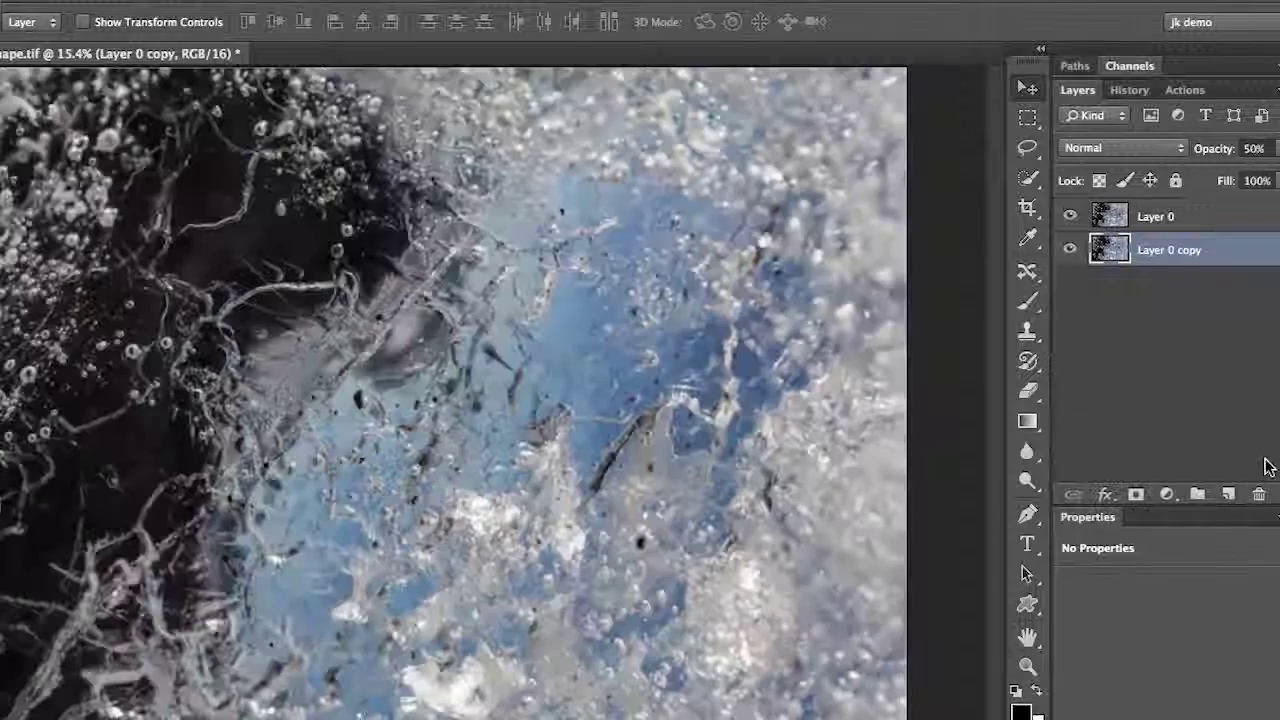
pyautogui.moveTo(1193, 220); pyautogui.dragTo(1260, 492)
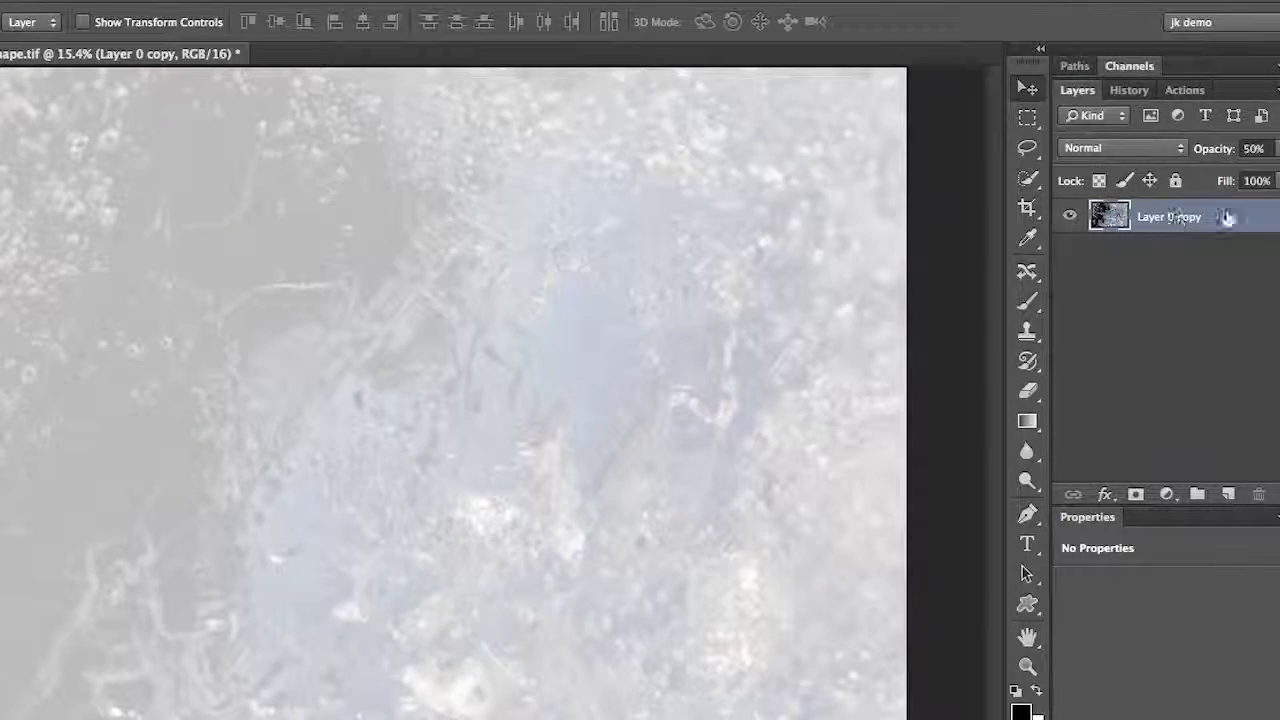
# Step: Set the opacity of the Layer 0 copy layer to 100%
pyautogui.click(1278, 148)
pyautogui.moveTo(1233, 178); pyautogui.dragTo(1279, 179)
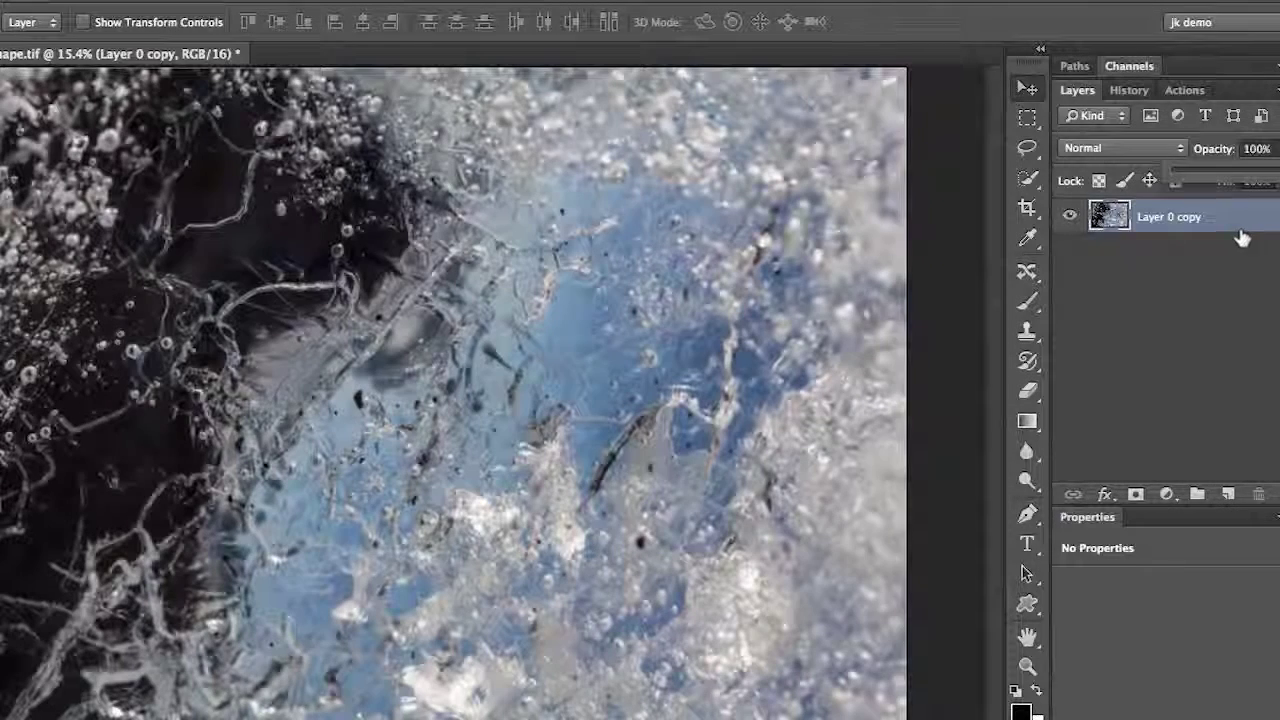
pyautogui.click(1228, 229)
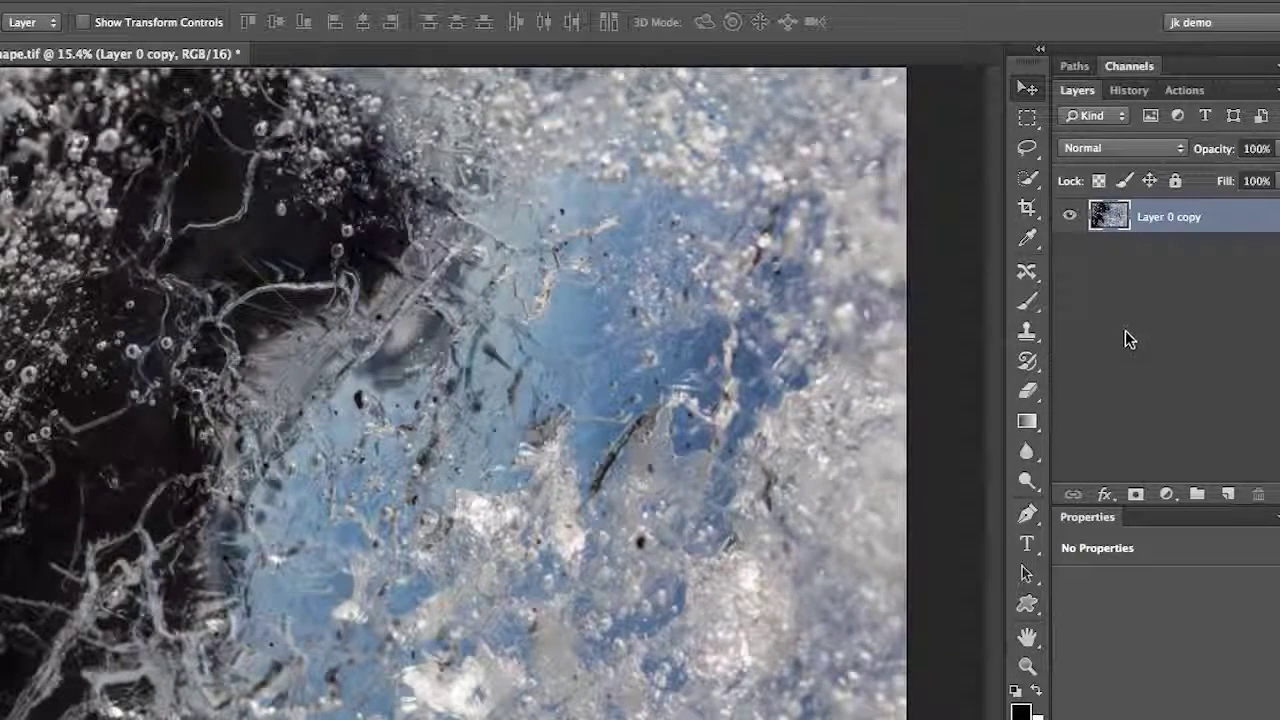
# Step: Draw five snowflakes of varied sizes across the photo as separate shape layers, the largest about 2435 by 2811 px
pyautogui.press('u')
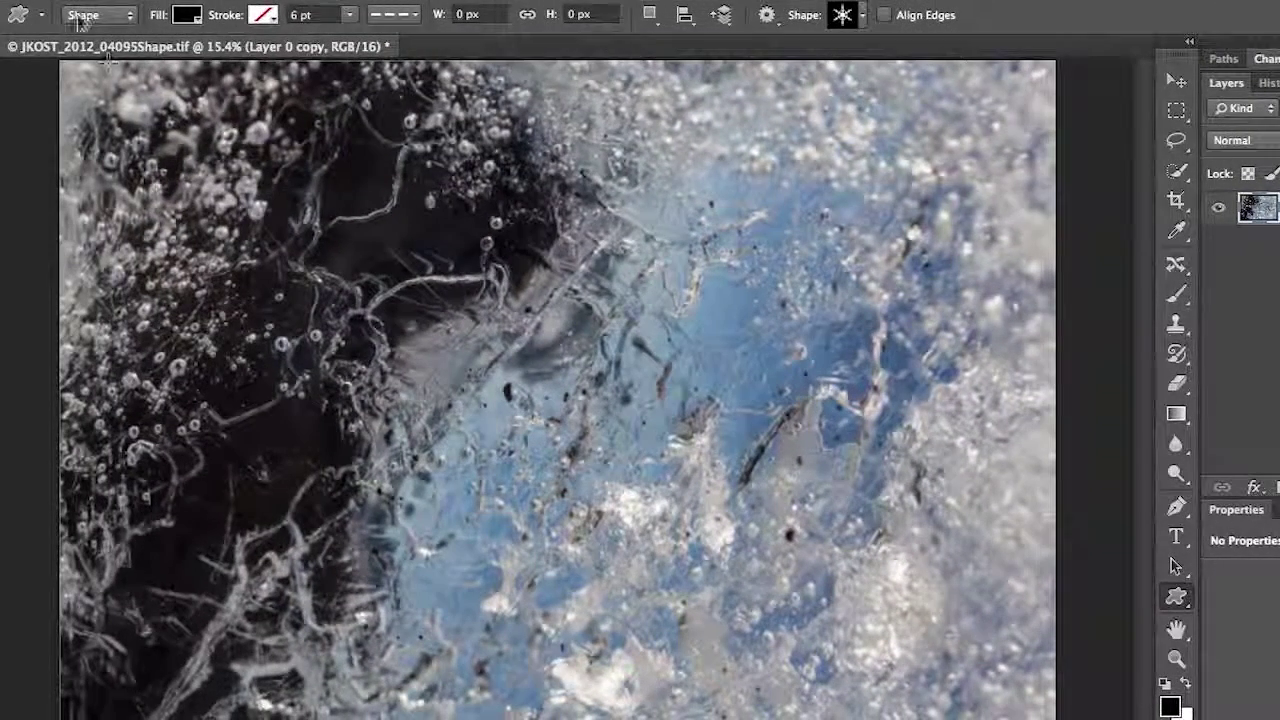
pyautogui.click(95, 15)
pyautogui.click(105, 18)
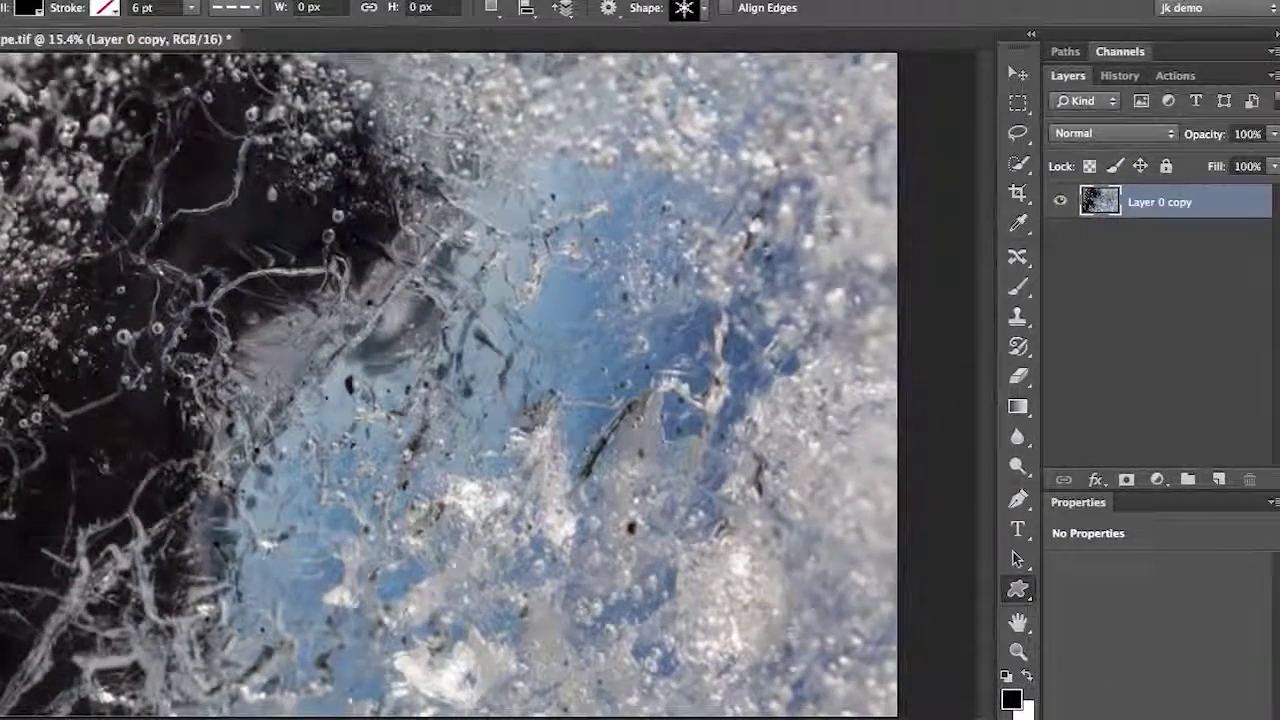
pyautogui.moveTo(162, 136); pyautogui.dragTo(369, 440)
pyautogui.moveTo(214, 432); pyautogui.dragTo(214, 432)
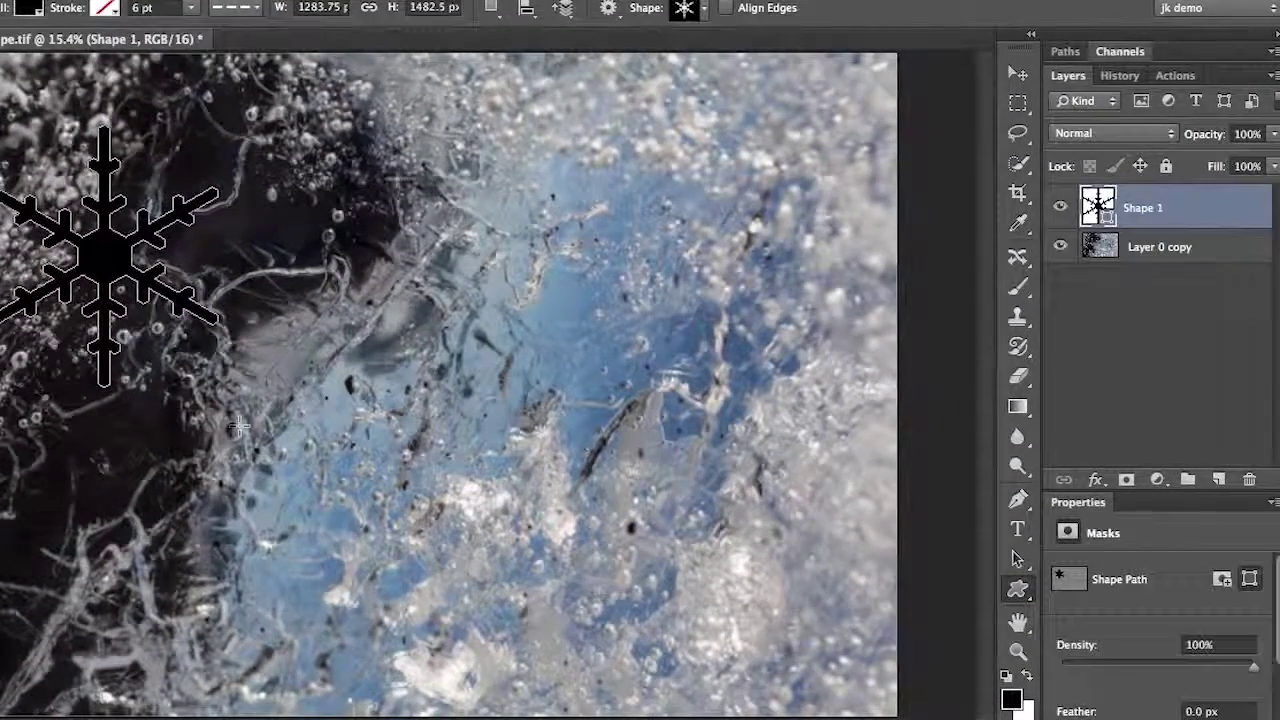
pyautogui.moveTo(355, 126); pyautogui.dragTo(794, 624)
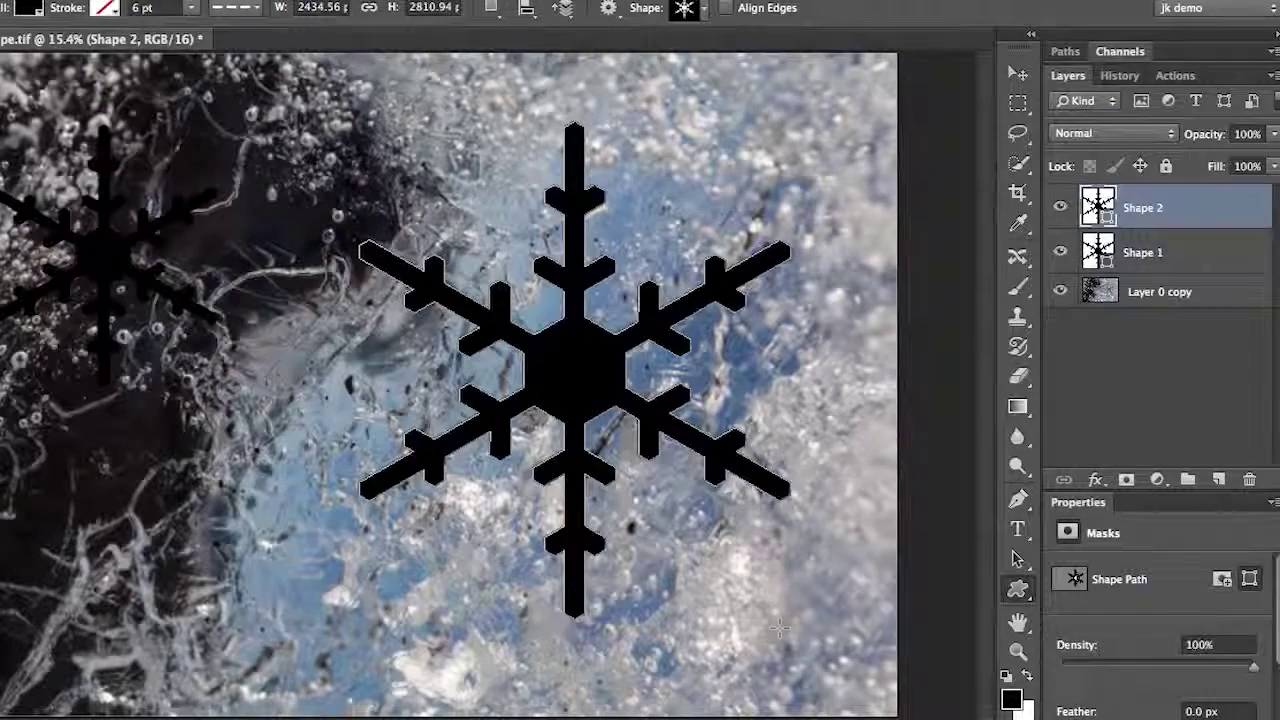
pyautogui.moveTo(122, 462); pyautogui.dragTo(340, 660)
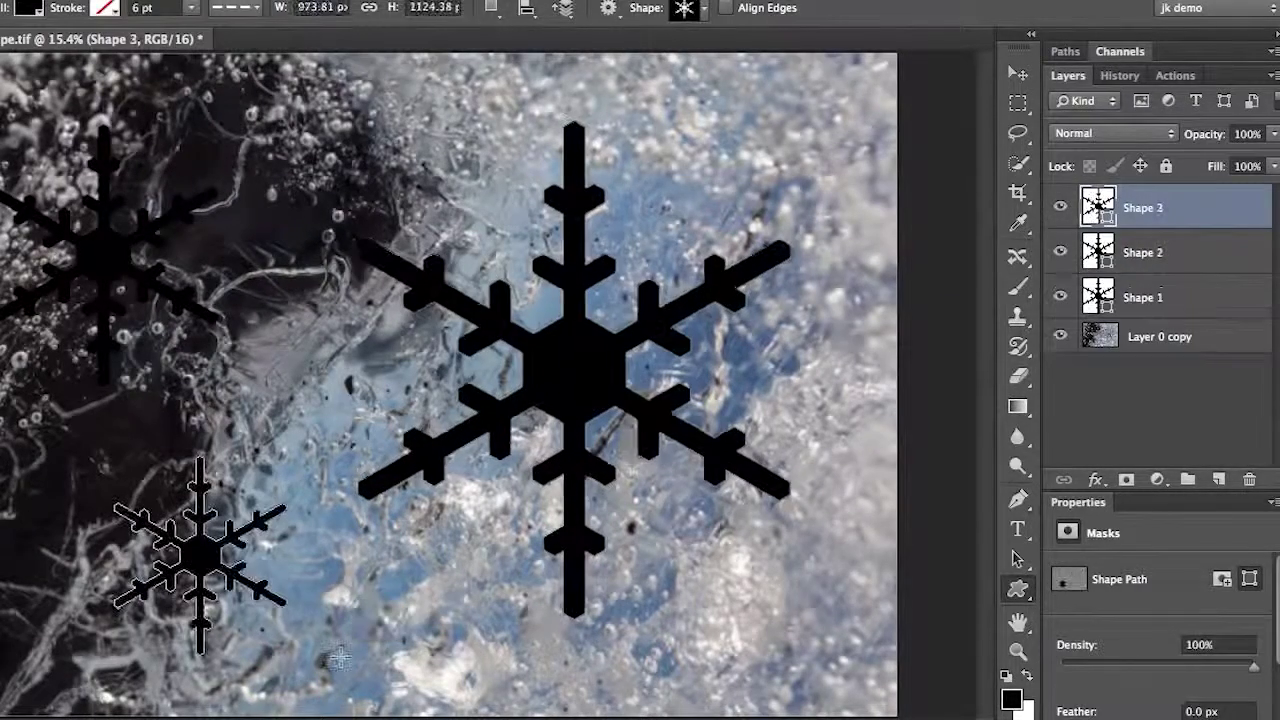
pyautogui.moveTo(702, 75); pyautogui.dragTo(802, 205)
pyautogui.moveTo(702, 620); pyautogui.dragTo(778, 688)
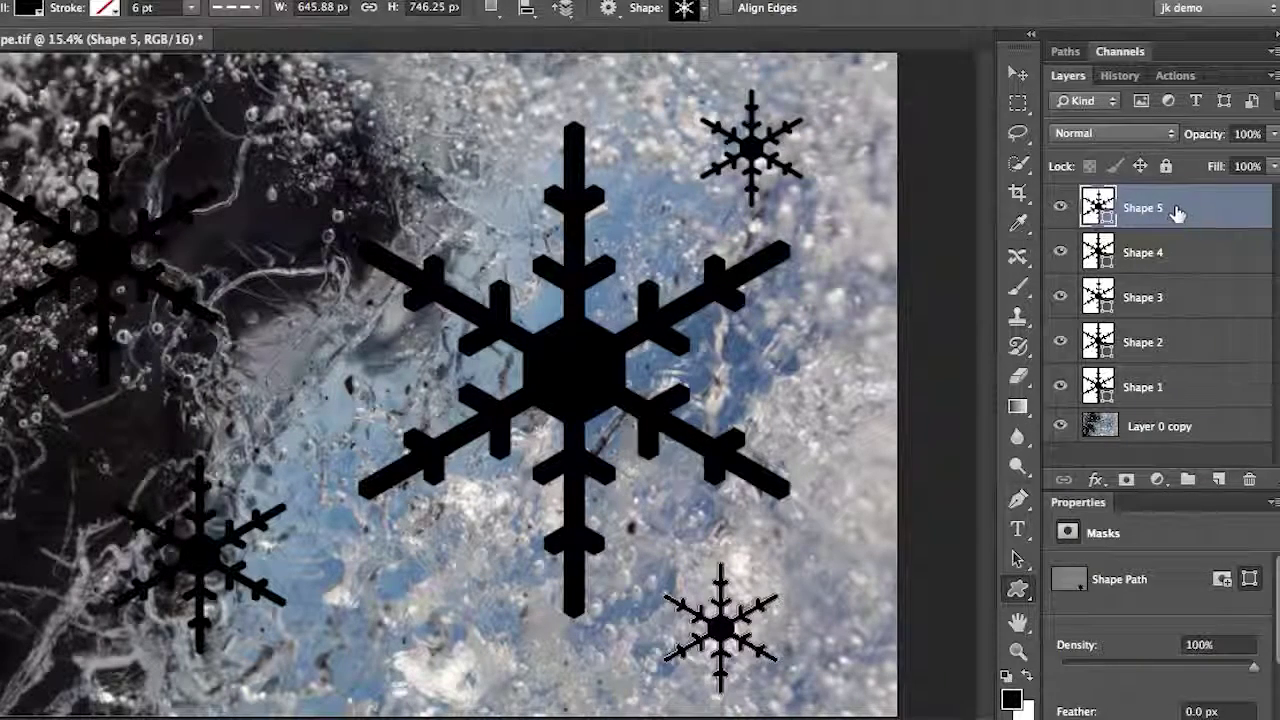
# Step: Group the Shape 1 to Shape 5 layers and clip Layer 0 copy, placed above them, to the group
pyautogui.keyDown('shift'); pyautogui.click(1181, 387); pyautogui.keyUp('shift')
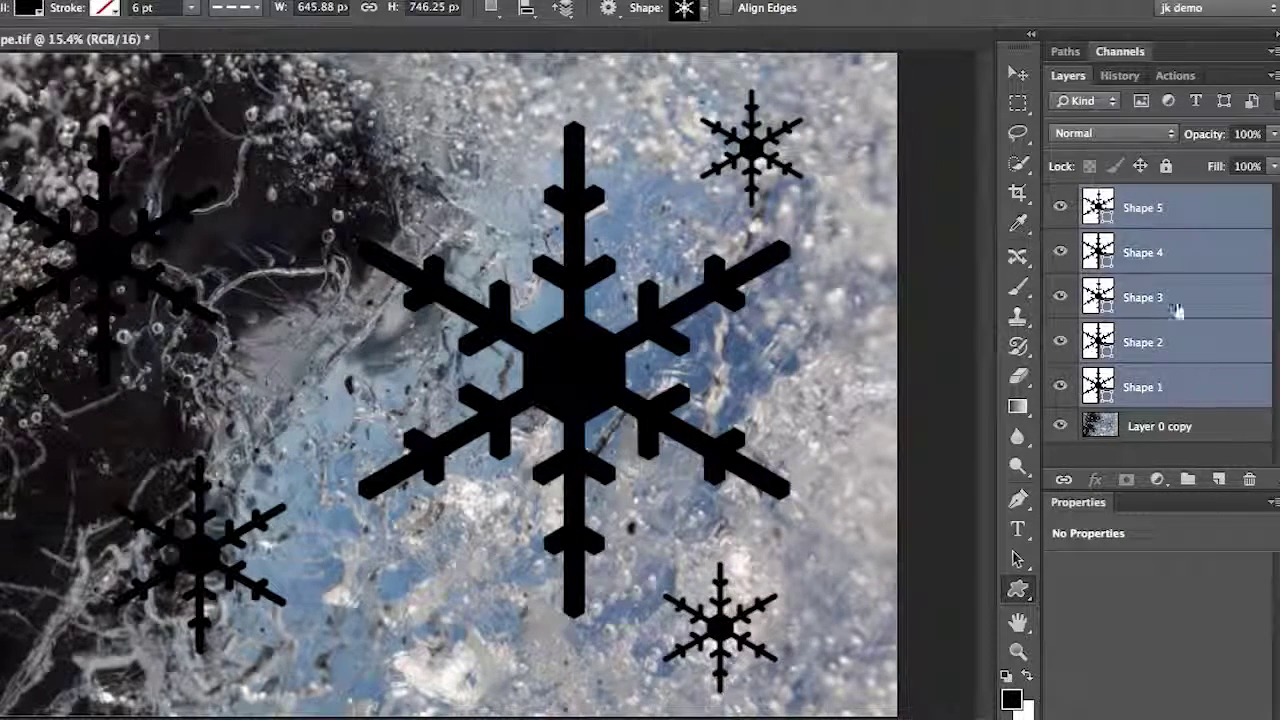
pyautogui.hotkey('ctrl', 'g')
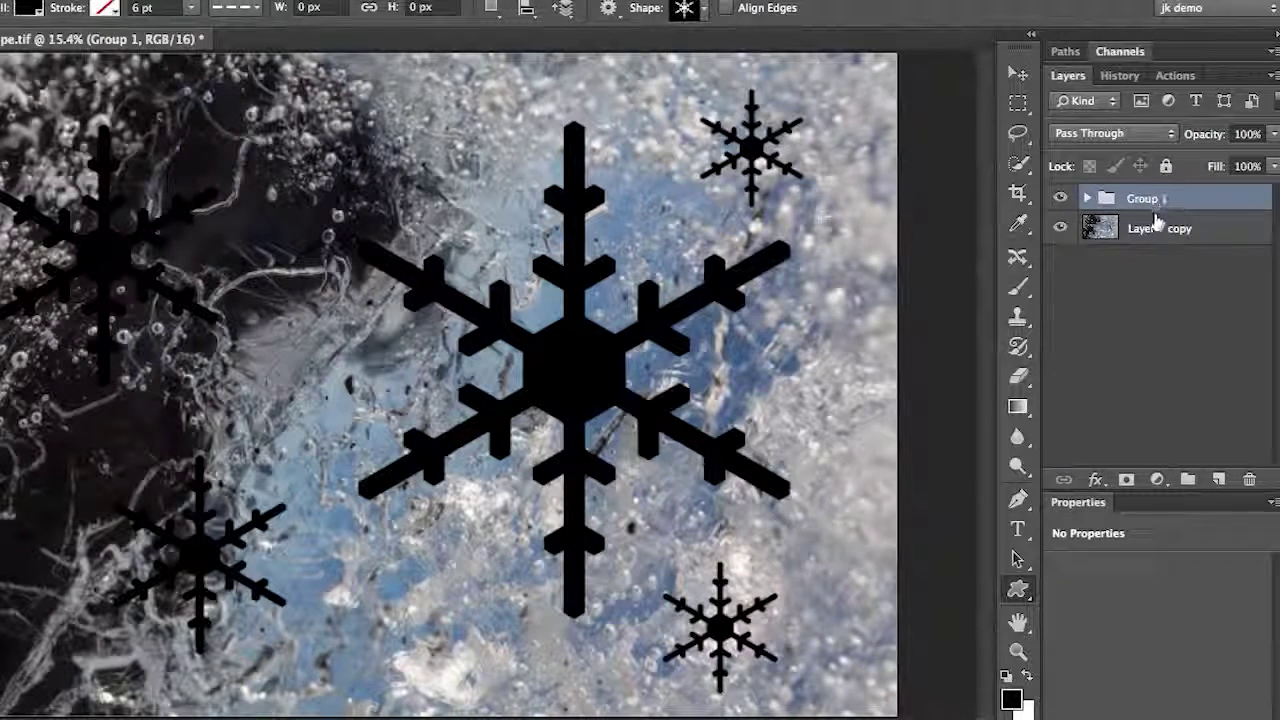
pyautogui.moveTo(1160, 232); pyautogui.dragTo(1146, 196)
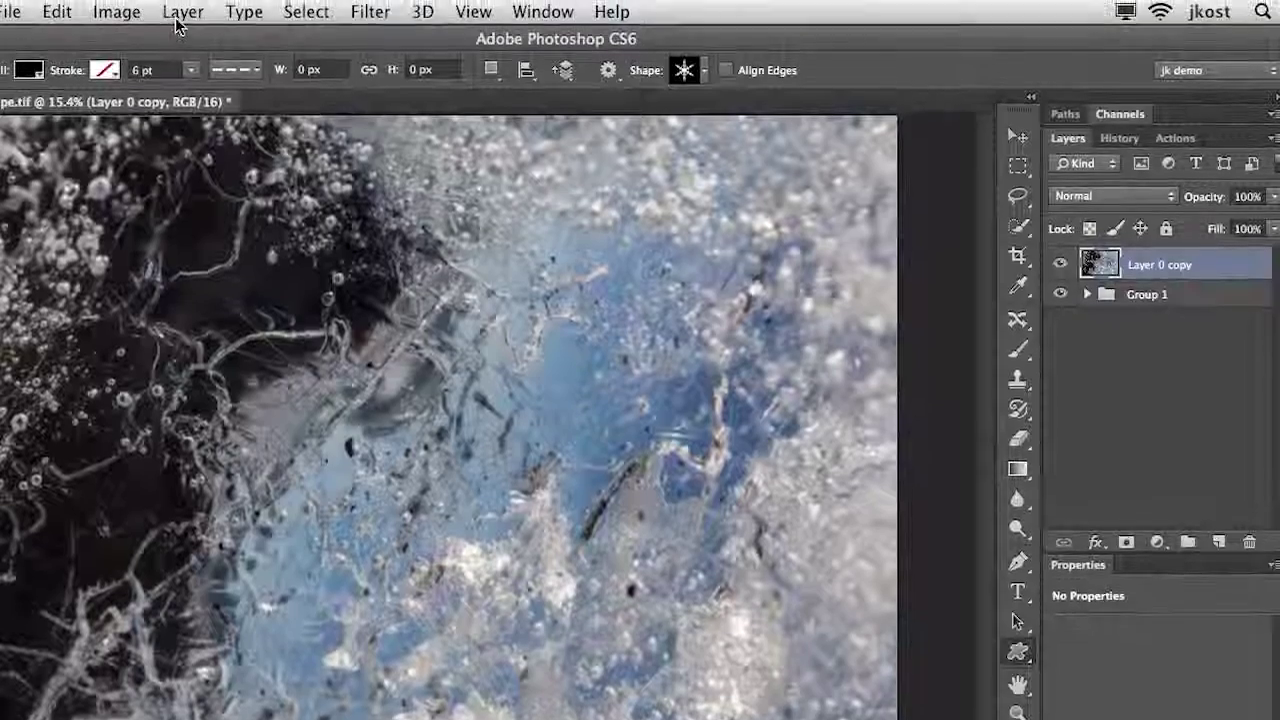
pyautogui.click(183, 11)
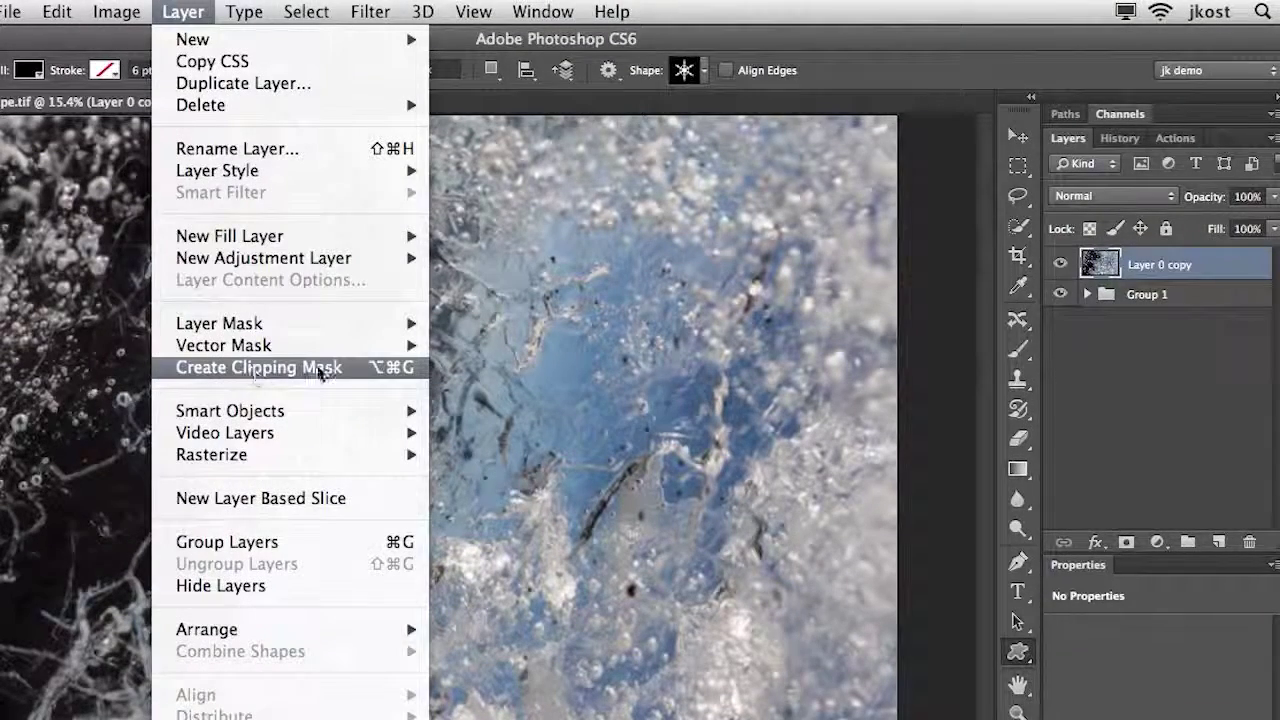
pyautogui.click(354, 365)
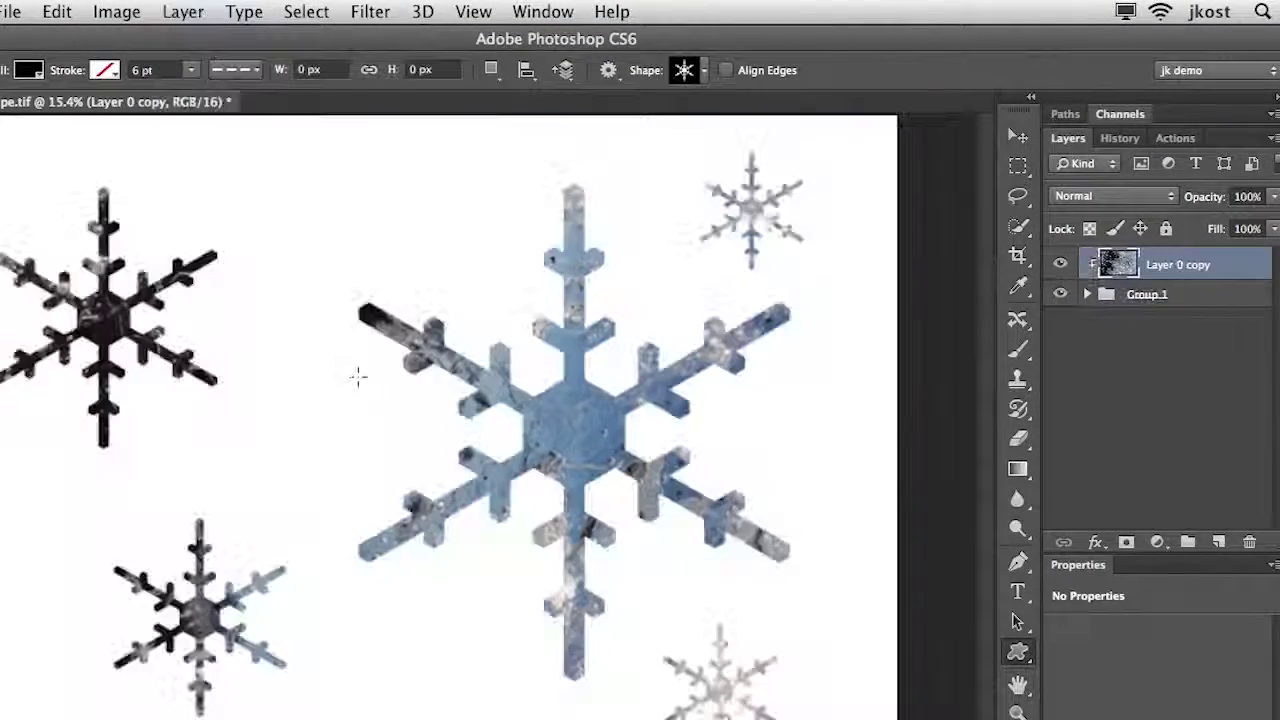
# Step: Move the Shape 5 snowflake inside Group 1 from the photo's lower right to the gap above the large snowflake's upper-left arm
pyautogui.click(1087, 294)
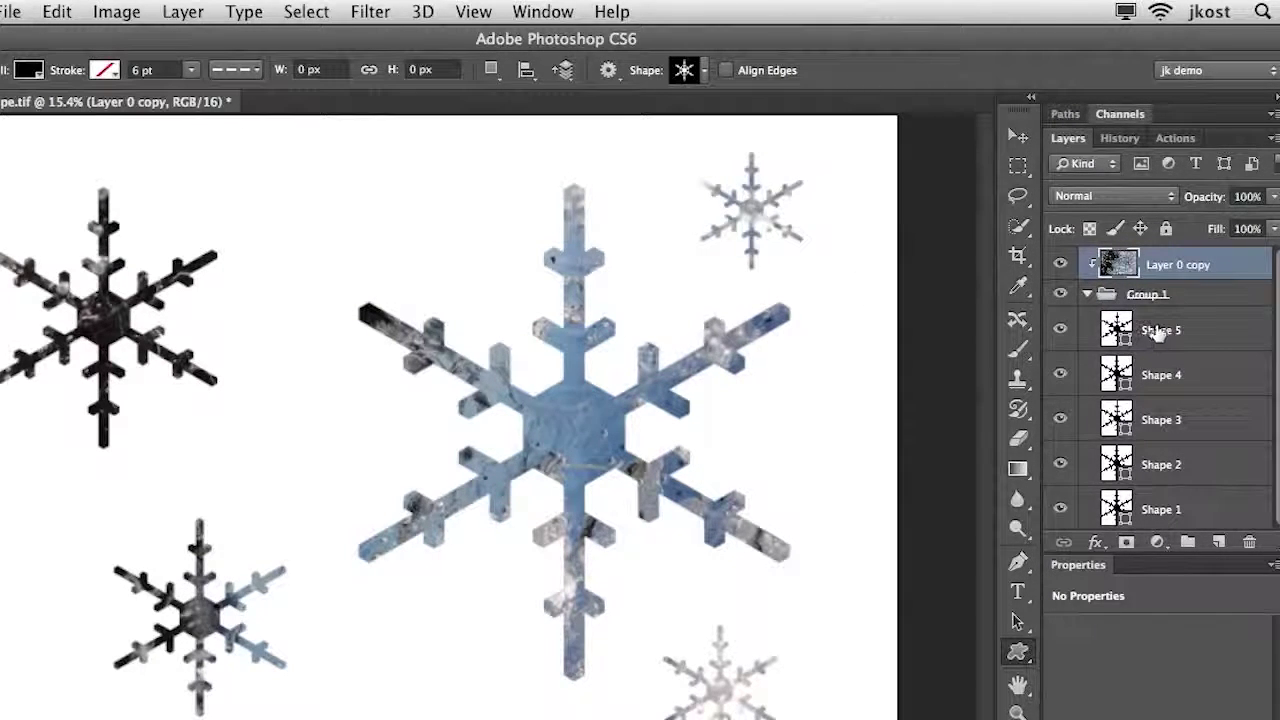
pyautogui.click(1157, 335)
pyautogui.press('v')
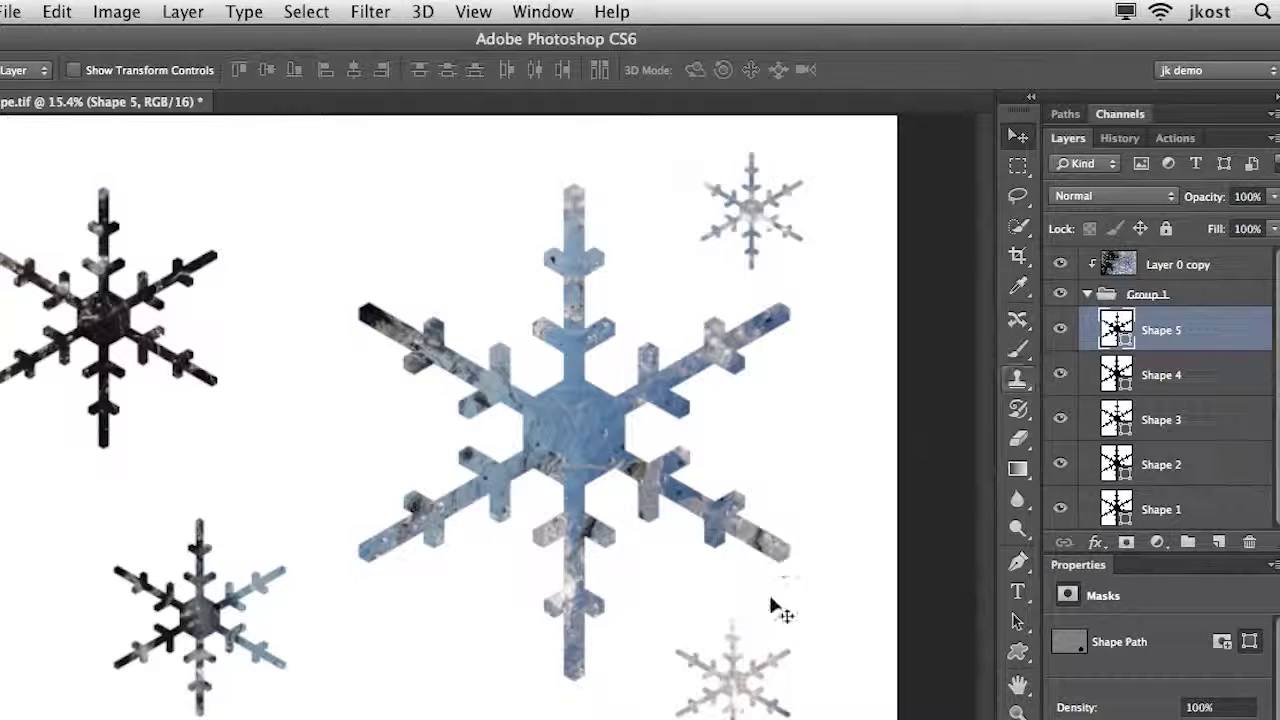
pyautogui.moveTo(748, 686); pyautogui.dragTo(316, 231)
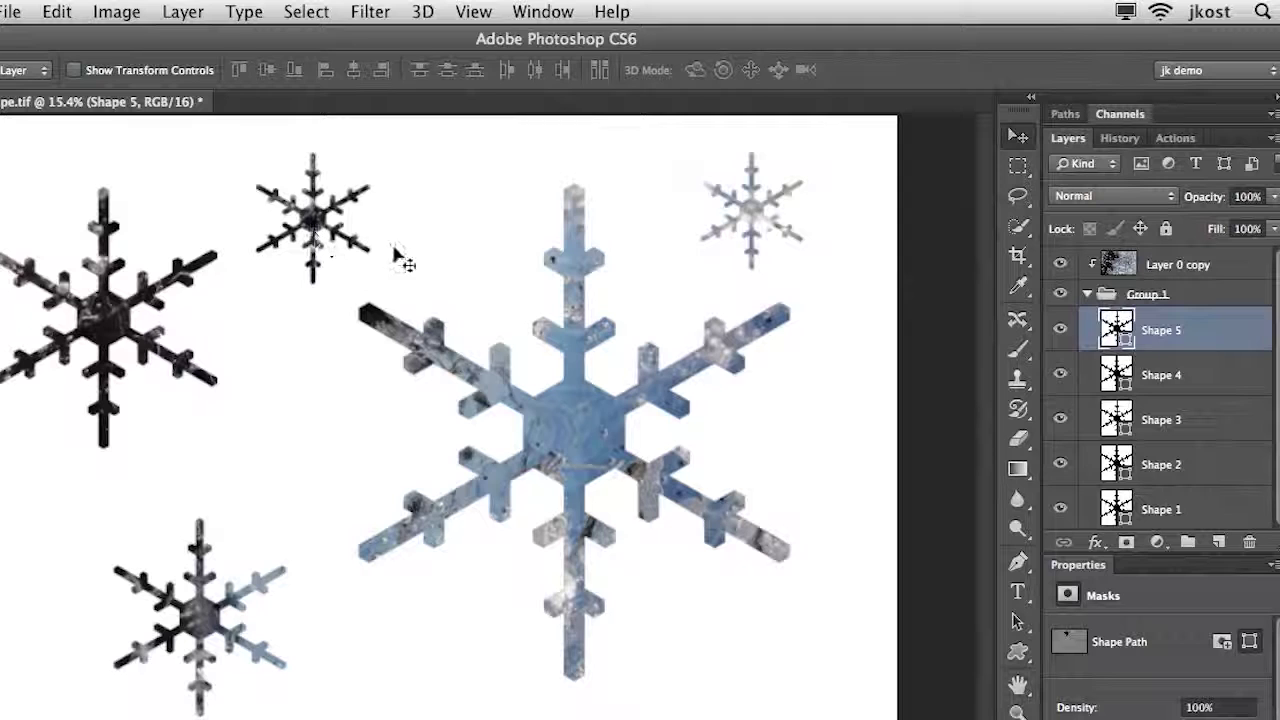